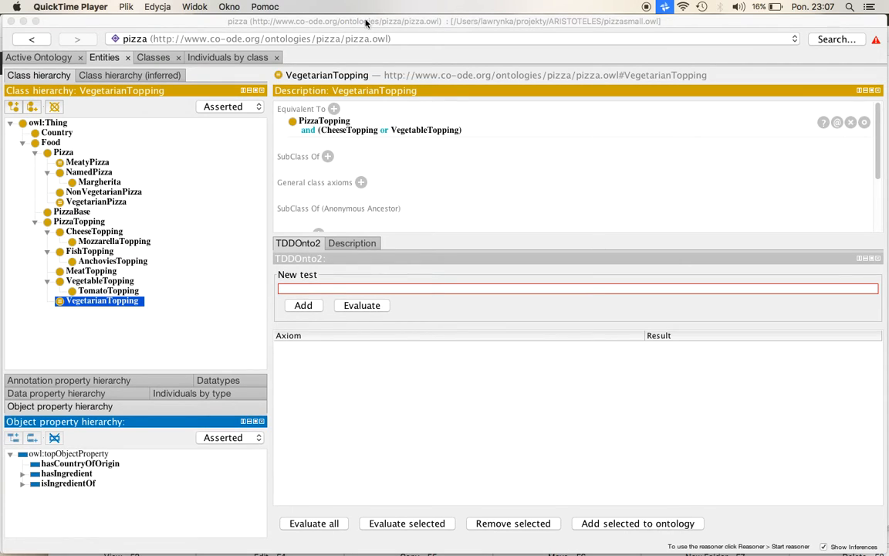
pyautogui.click(332, 22)
pyautogui.click(297, 7)
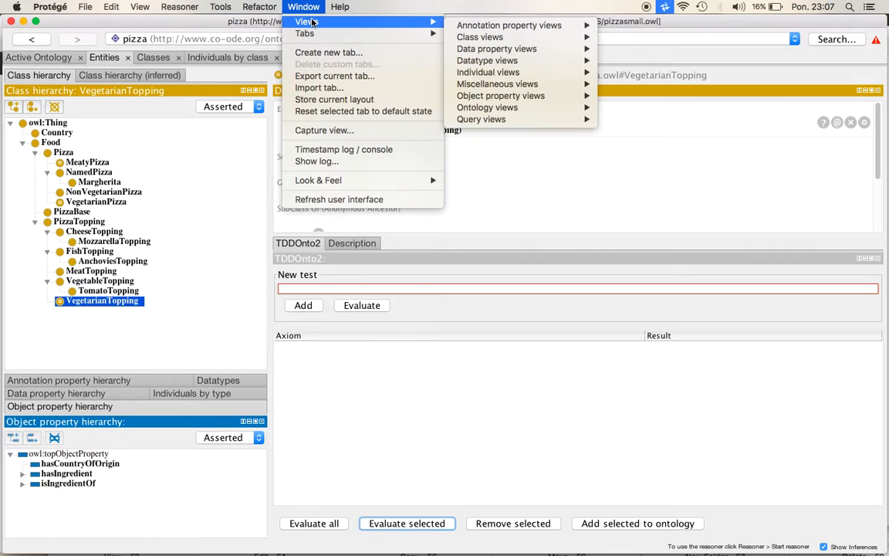
pyautogui.click(449, 16)
pyautogui.click(303, 7)
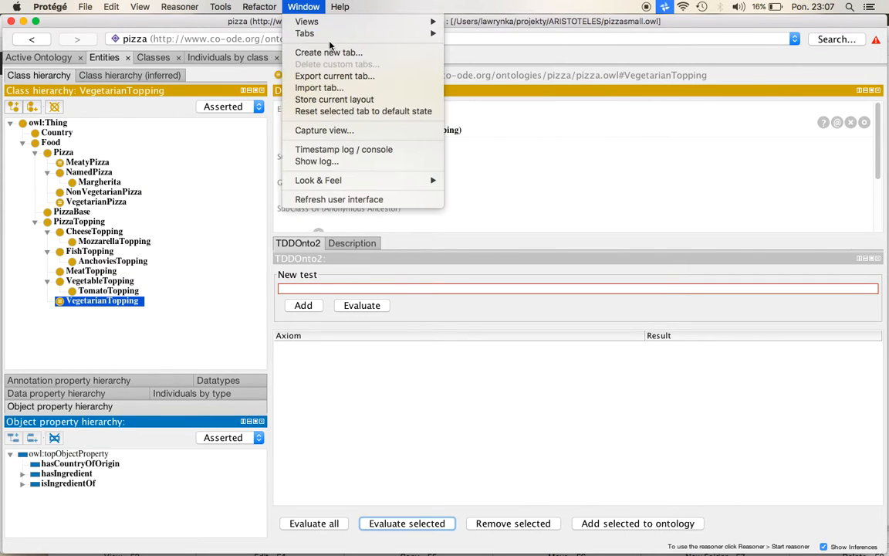
pyautogui.moveTo(538, 50)
pyautogui.moveTo(550, 112)
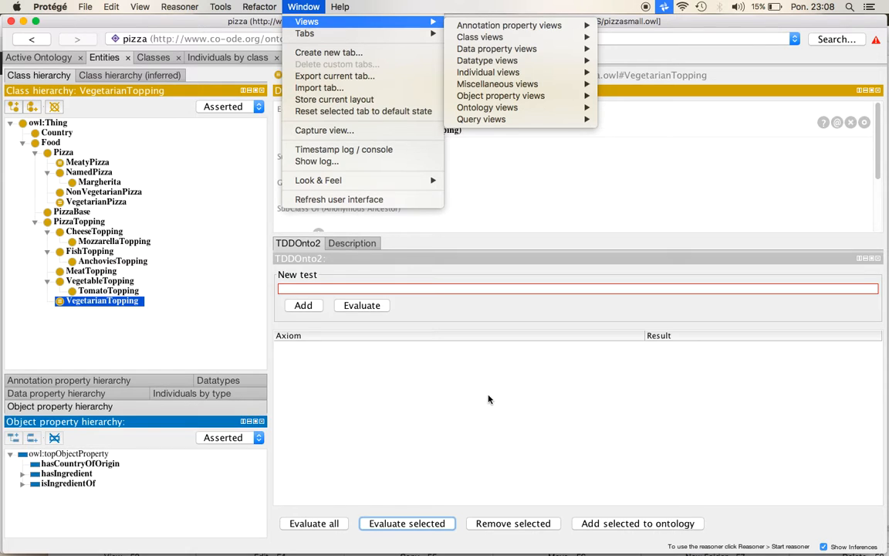
# Enter the new test axiom "Capricciosa SubClassOf: VegetarianPizza" in TDDOnto2
pyautogui.click(301, 287)
pyautogui.write('Cap')
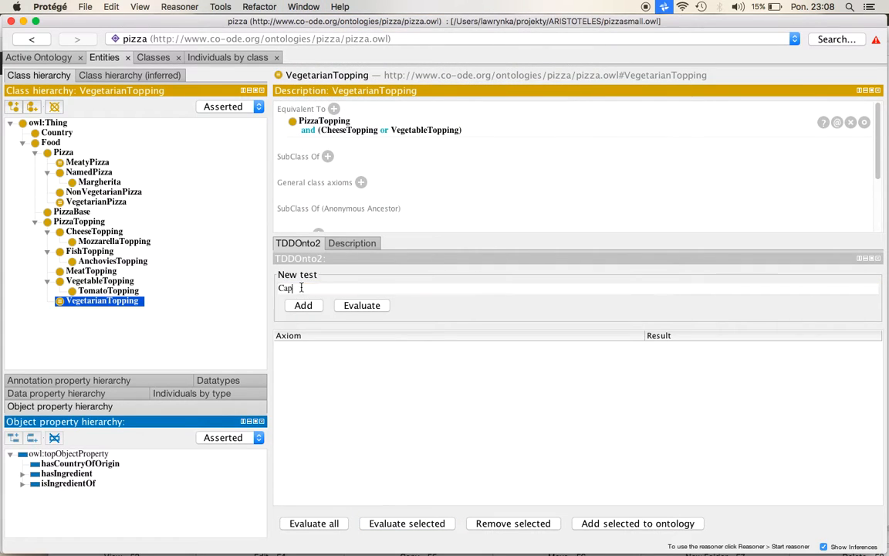
pyautogui.write('ricciosa SubClassOf: Ve')
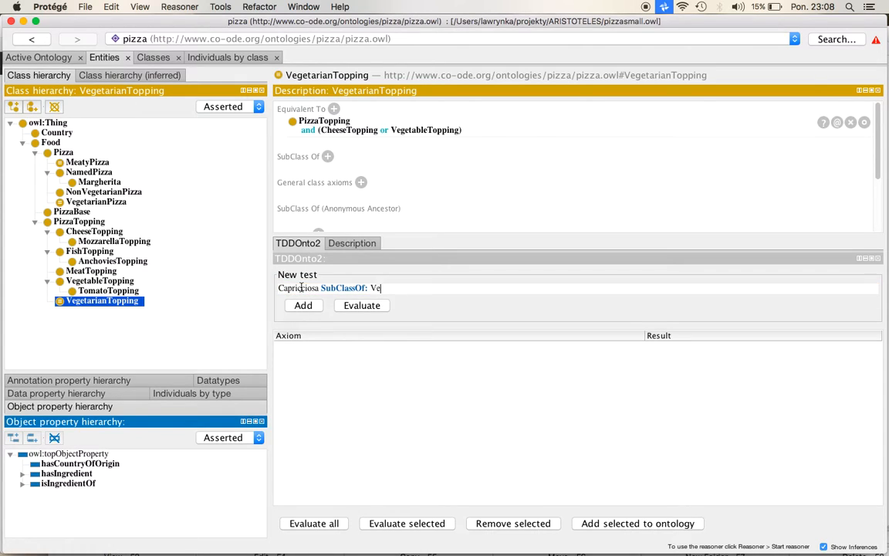
pyautogui.write('getarianPizza')
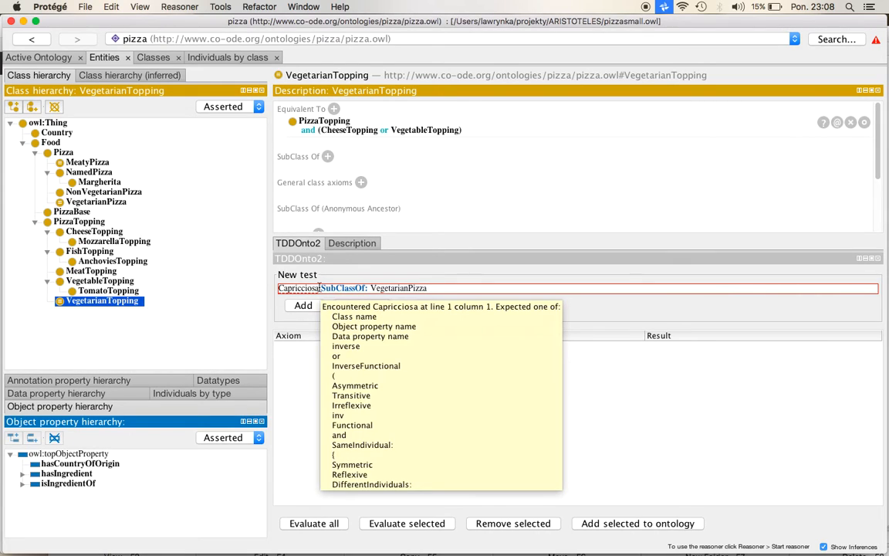
# Create a class named Capricciosa as a subclass of NamedPizza, reusing the name from the test expression
pyautogui.moveTo(317, 289); pyautogui.dragTo(275, 289)
pyautogui.hotkey('ctrl', 'c')
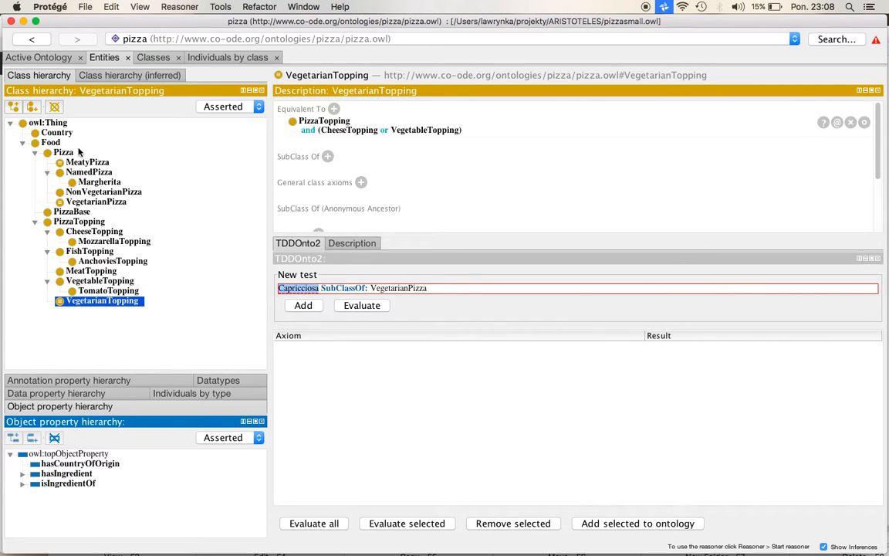
pyautogui.click(76, 171)
pyautogui.click(13, 107)
pyautogui.hotkey('ctrl', 'v')
pyautogui.click(601, 347)
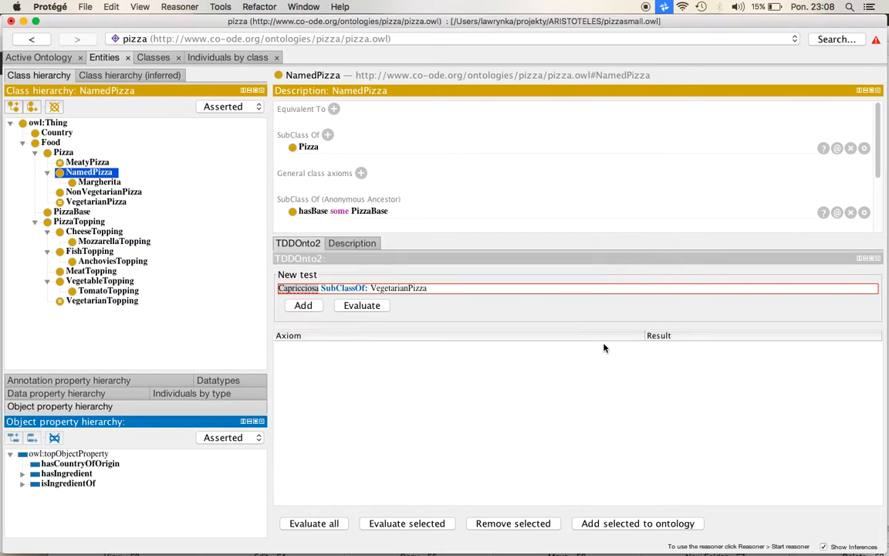
# Cut the whole new-test expression and paste it back so it is parsed again with the Capricciosa class
pyautogui.press('super+a')
pyautogui.press('super+x')
pyautogui.press('super+v')
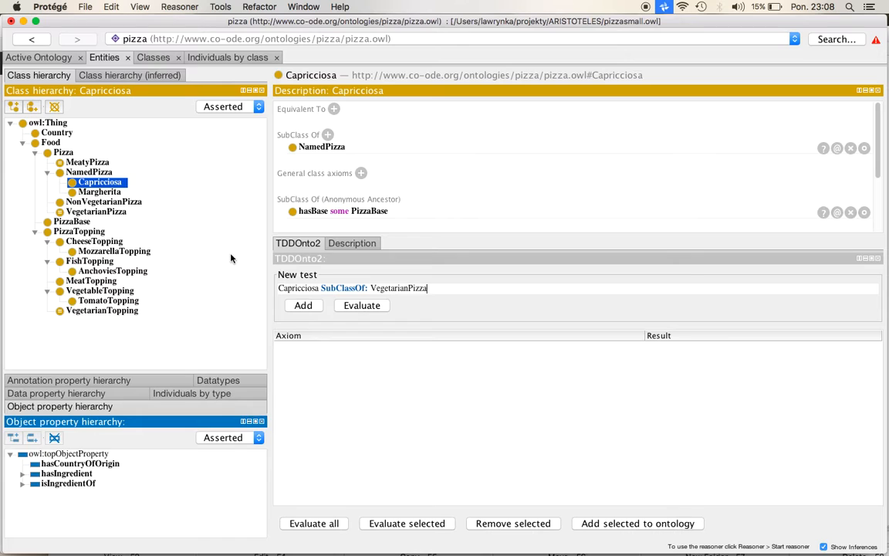
# Start the HermiT reasoner and evaluate the entered Capricciosa test
pyautogui.click(189, 6)
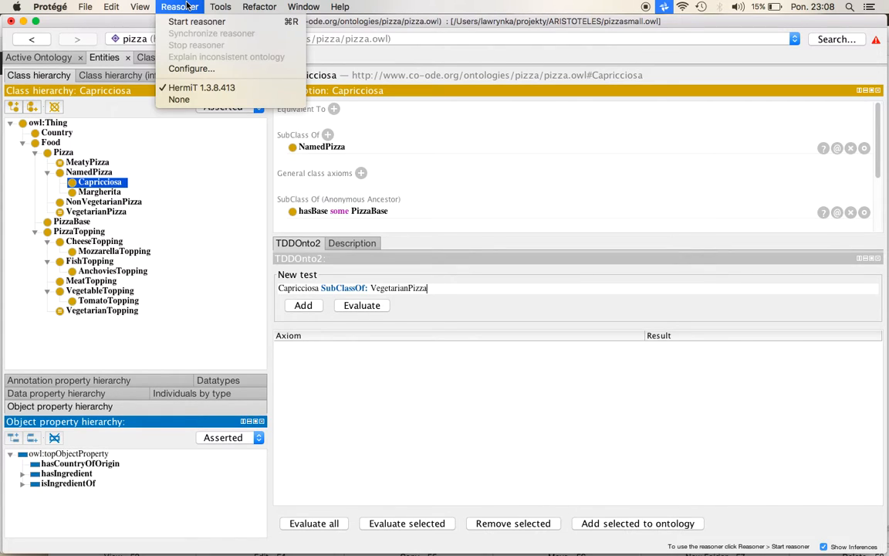
pyautogui.click(192, 22)
pyautogui.click(362, 305)
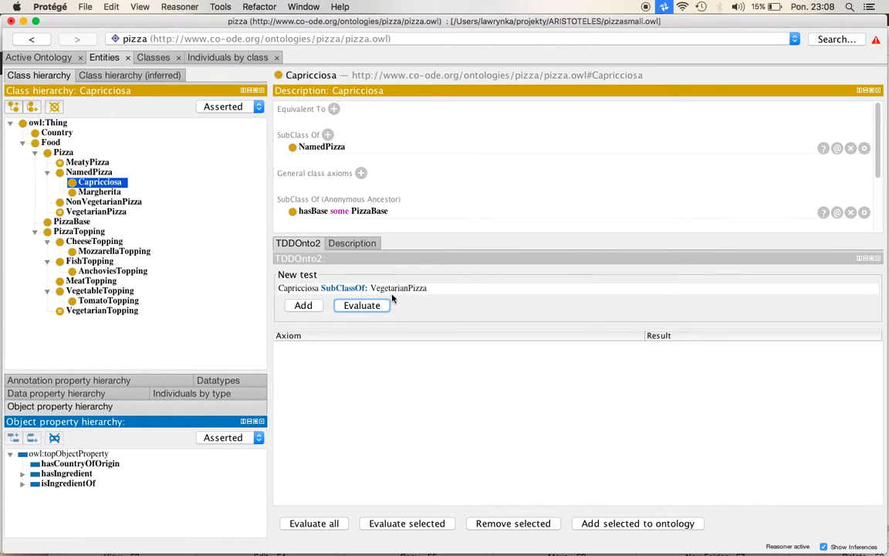
# Add the test "Capricciosa SubClassOf VegetarianPizza" to the axiom list and evaluate all tests
pyautogui.click(315, 523)
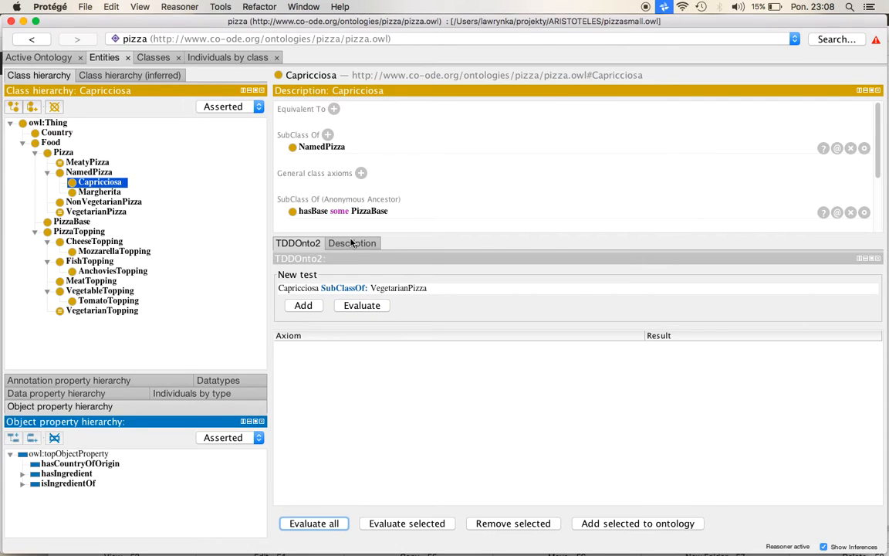
pyautogui.click(303, 305)
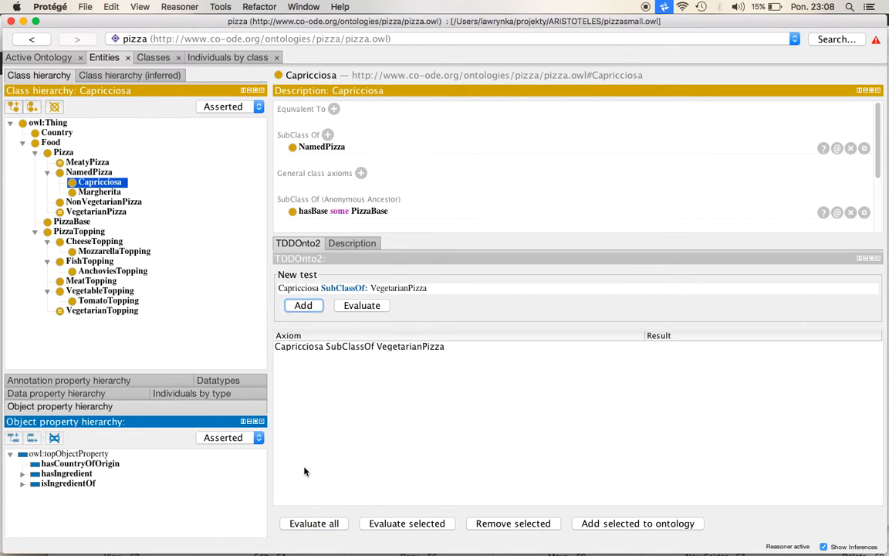
pyautogui.click(293, 522)
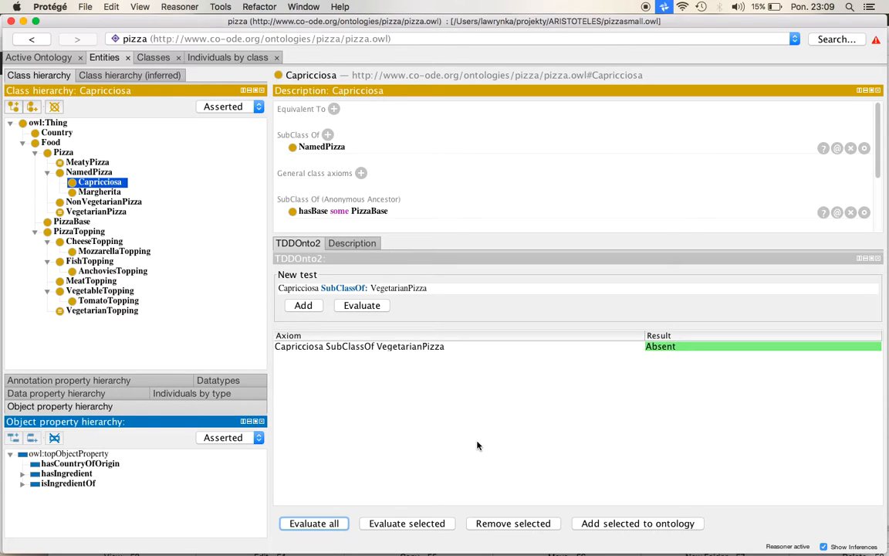
# Add the tested axiom "Capricciosa SubClassOf VegetarianPizza" to the ontology and dismiss the confirmation
pyautogui.click(427, 347)
pyautogui.click(609, 523)
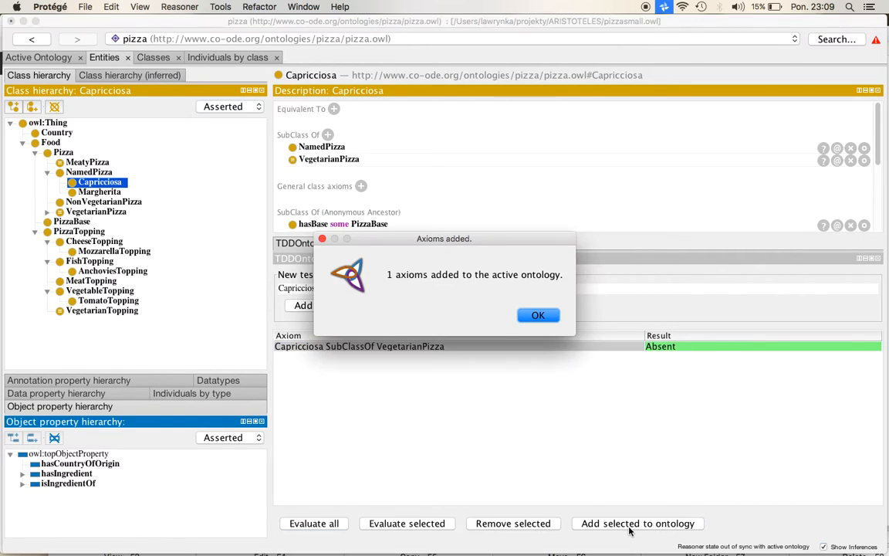
pyautogui.click(532, 316)
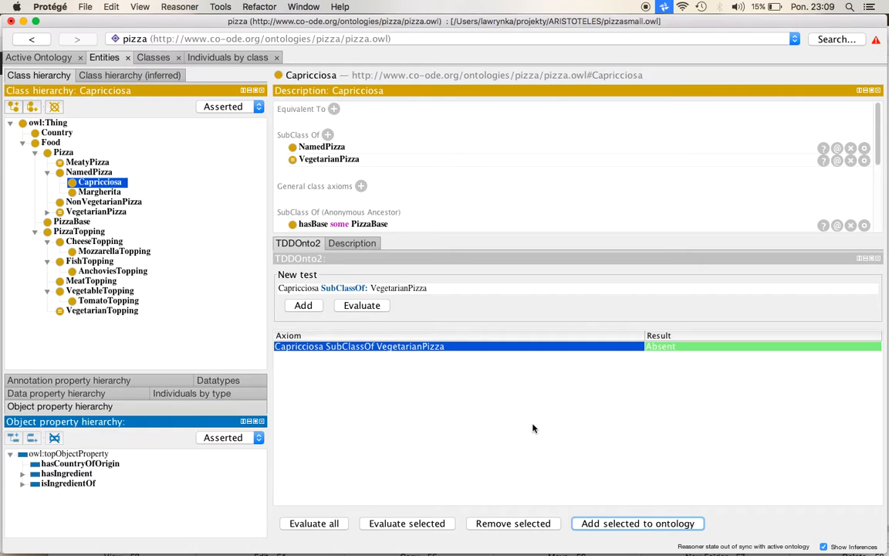
# Change the test expression to "Capricciosa SubClassOf: hasTopping some AnchoviesTopping" and add it to the test list
pyautogui.click(372, 290)
pyautogui.press('BackSpace')
pyautogui.press('BackSpace')
pyautogui.press('BackSpace')
pyautogui.press('BackSpace')
pyautogui.press('BackSpace')
pyautogui.press('BackSpace')
pyautogui.press('BackSpace')
pyautogui.press('BackSpace')
pyautogui.press('BackSpace')
pyautogui.press('BackSpace')
pyautogui.press('BackSpace')
pyautogui.press('BackSpace')
pyautogui.press('BackSpace')
pyautogui.press('BackSpace')
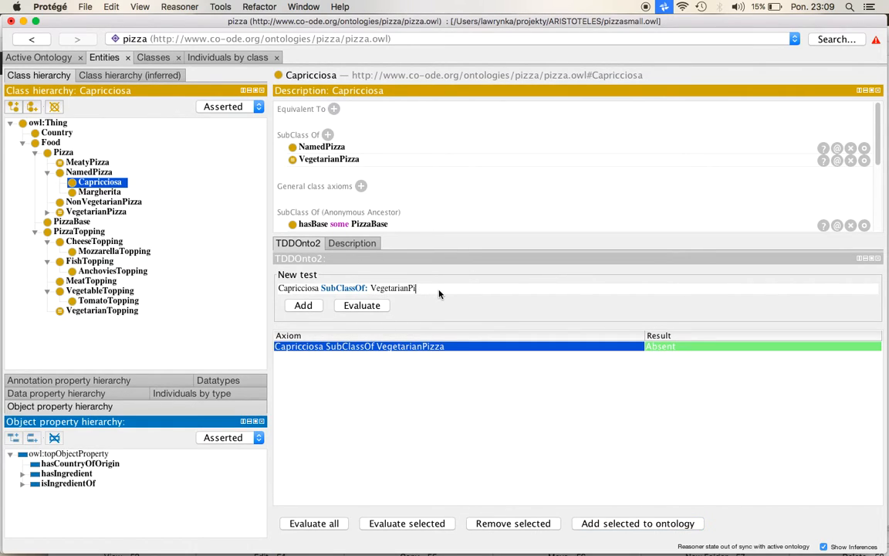
pyautogui.press('BackSpace')
pyautogui.write('hasTopping some AnchoviesTopping')
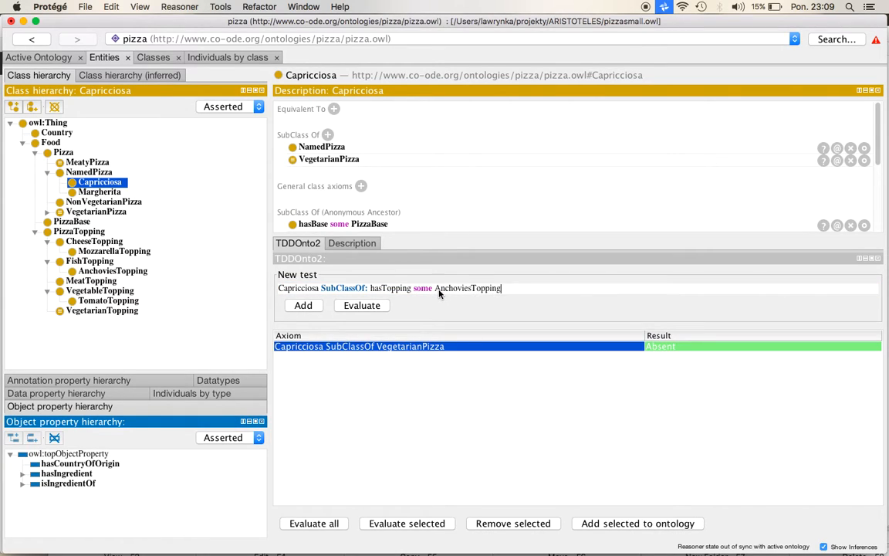
pyautogui.click(301, 306)
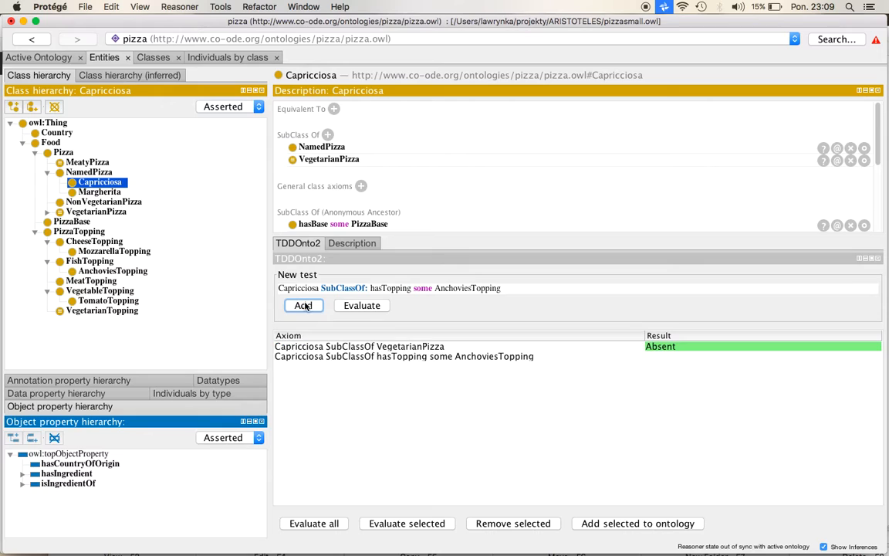
# Synchronize the reasoner with the ontology and evaluate both listed tests
pyautogui.click(315, 524)
pyautogui.click(713, 316)
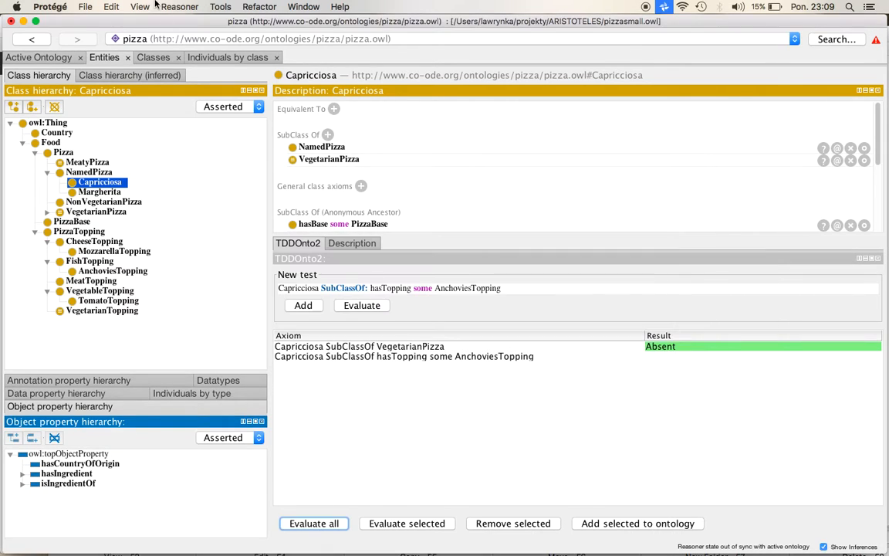
pyautogui.click(165, 8)
pyautogui.press('Return')
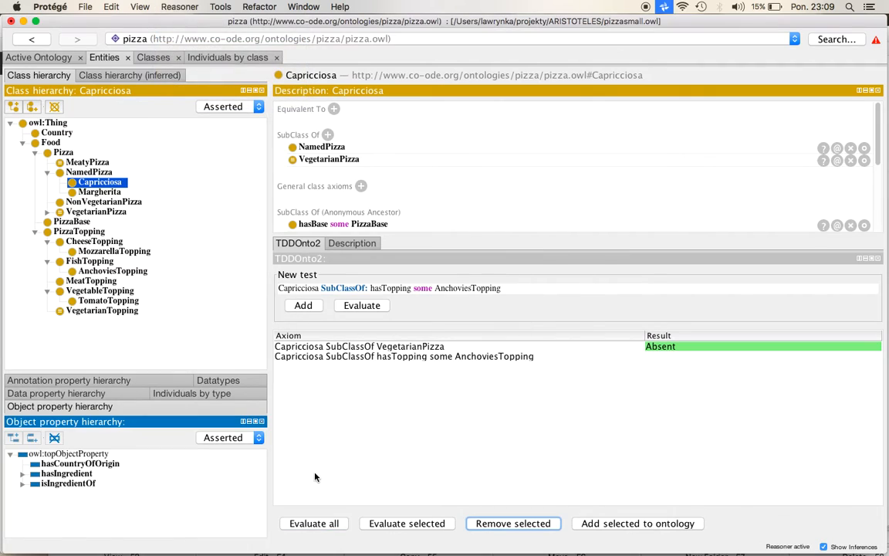
pyautogui.click(316, 524)
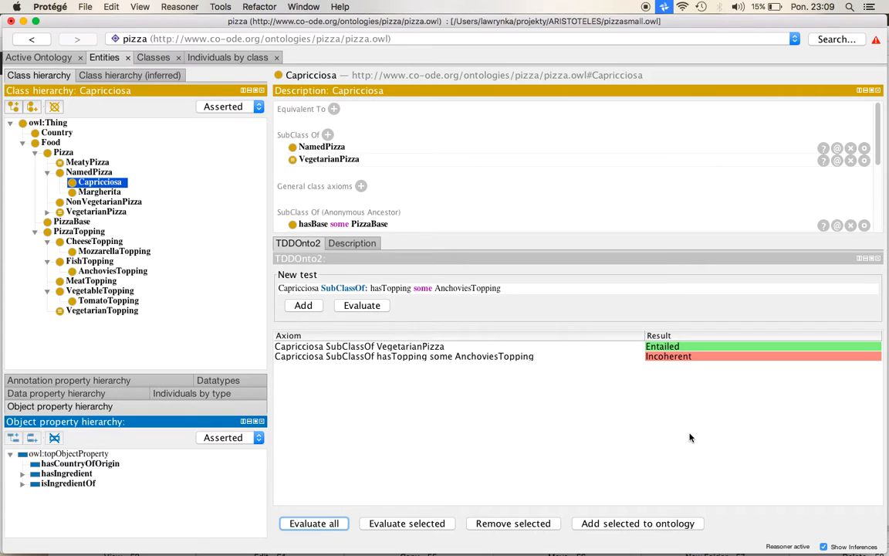
# Add the tested axiom "Capricciosa SubClassOf hasTopping some AnchoviesTopping" to the ontology and dismiss the confirmation
pyautogui.click(405, 357)
pyautogui.click(606, 523)
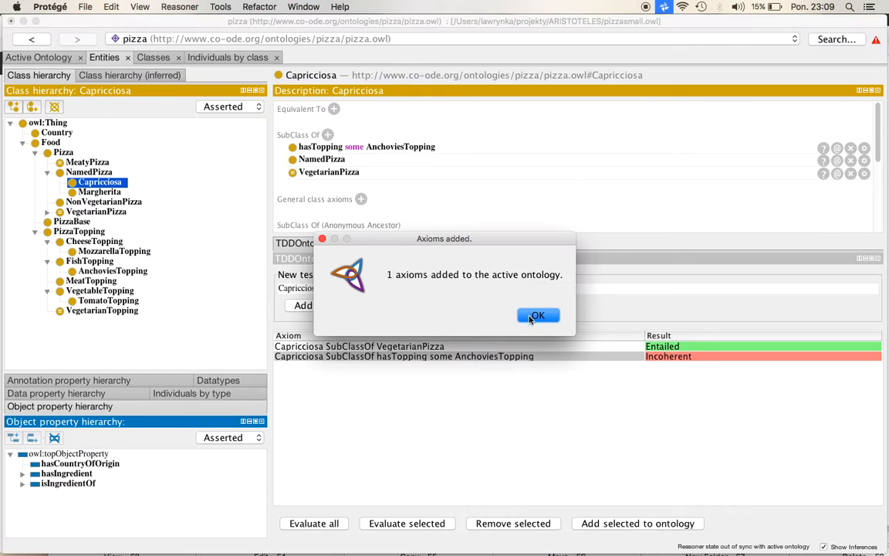
pyautogui.click(534, 315)
# Synchronize the reasoner after adding the AnchoviesTopping axiom and re-evaluate all tests
pyautogui.click(305, 523)
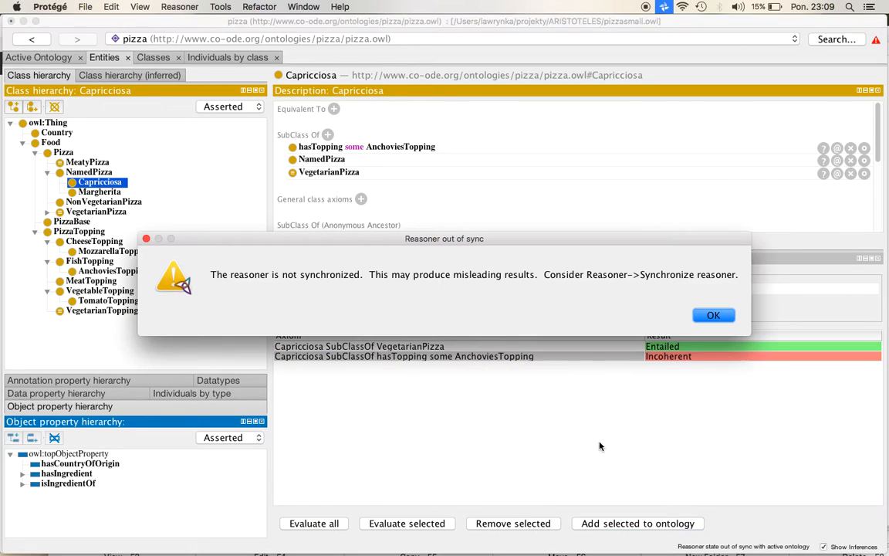
pyautogui.click(709, 314)
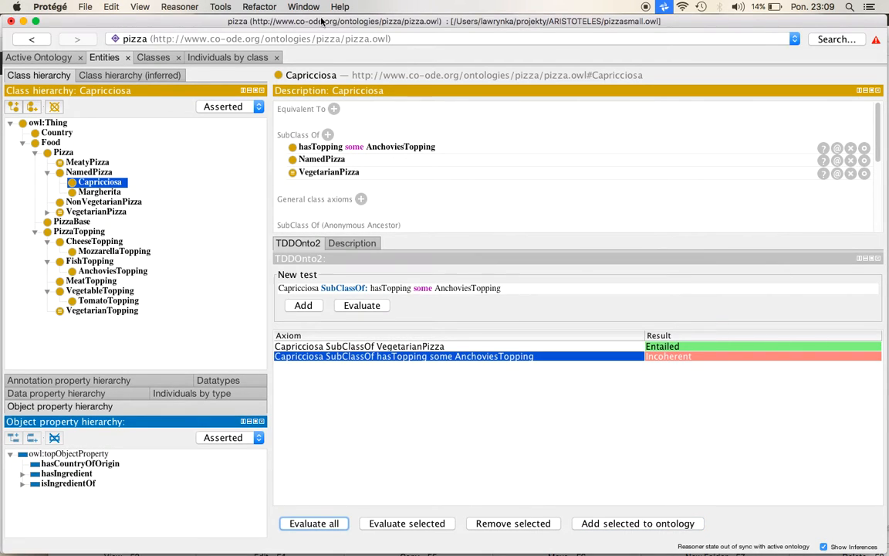
pyautogui.click(180, 7)
pyautogui.click(193, 31)
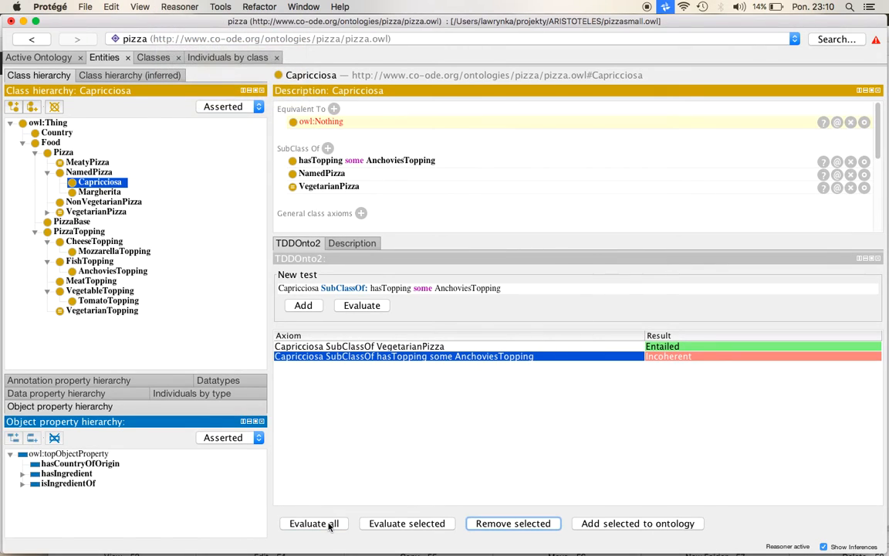
pyautogui.click(314, 523)
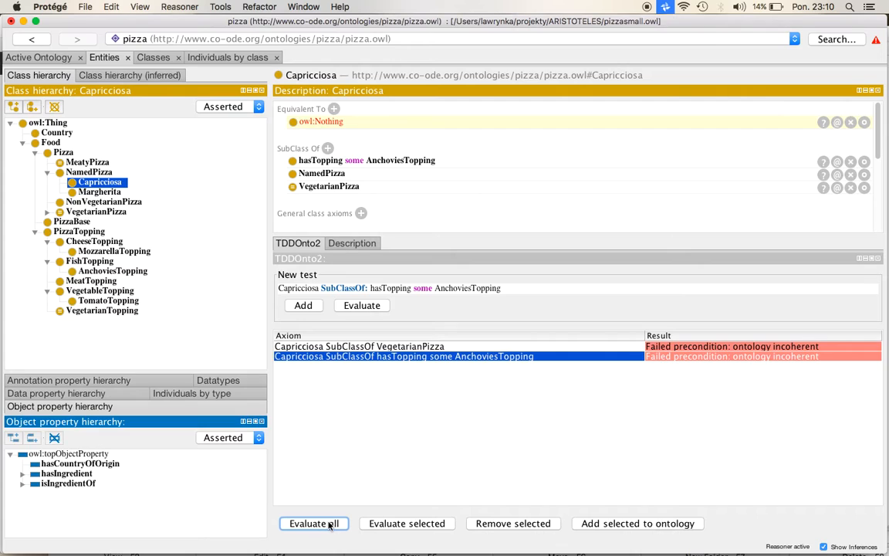
# Remove the VegetarianPizza superclass from Capricciosa and synchronize the reasoner
pyautogui.click(850, 188)
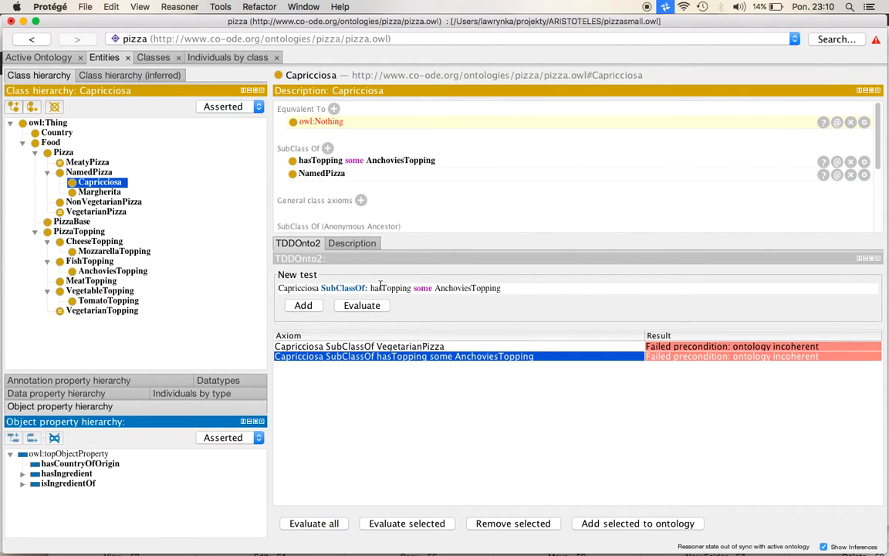
pyautogui.click(173, 9)
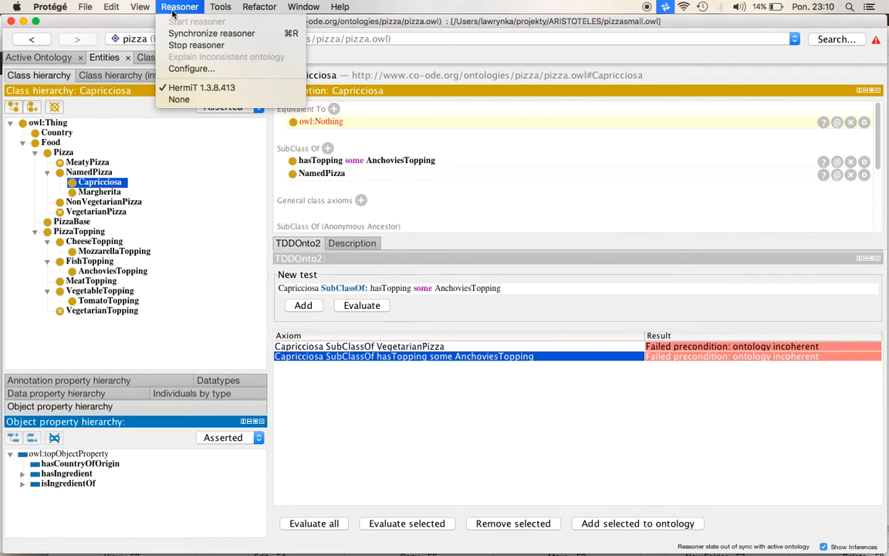
pyautogui.click(209, 34)
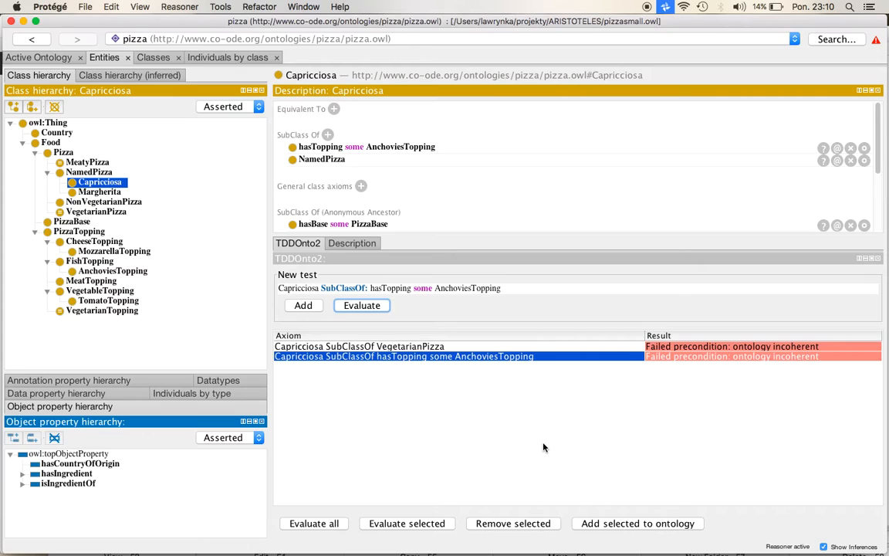
# Replace Capricciosa in the new-test expression with "Pizza and"
pyautogui.click(351, 287)
pyautogui.hotkey('shift', 'Left')
pyautogui.hotkey('shift', 'Left')
pyautogui.hotkey('shift', 'Left')
pyautogui.hotkey('shift', 'Left')
pyautogui.hotkey('shift', 'Left')
pyautogui.hotkey('shift', 'Left')
pyautogui.hotkey('shift', 'Left')
pyautogui.hotkey('shift', 'Left')
pyautogui.hotkey('shift', 'Left')
pyautogui.hotkey('shift', 'Left')
pyautogui.hotkey('shift', 'Left')
pyautogui.write('Pizza and')
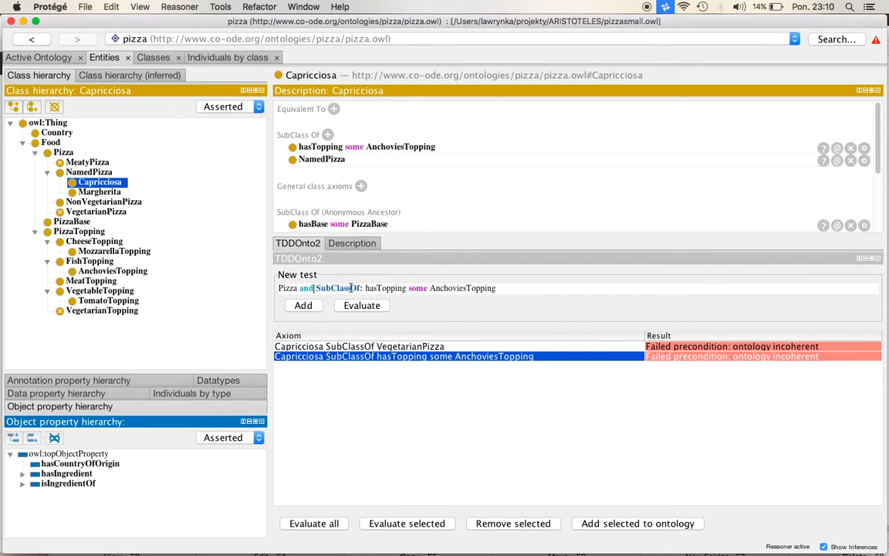
# Extend the subclass side of the test expression after "Pizza and" with "hasTopping some VegetarianTopping"
pyautogui.write(' hasTopping')
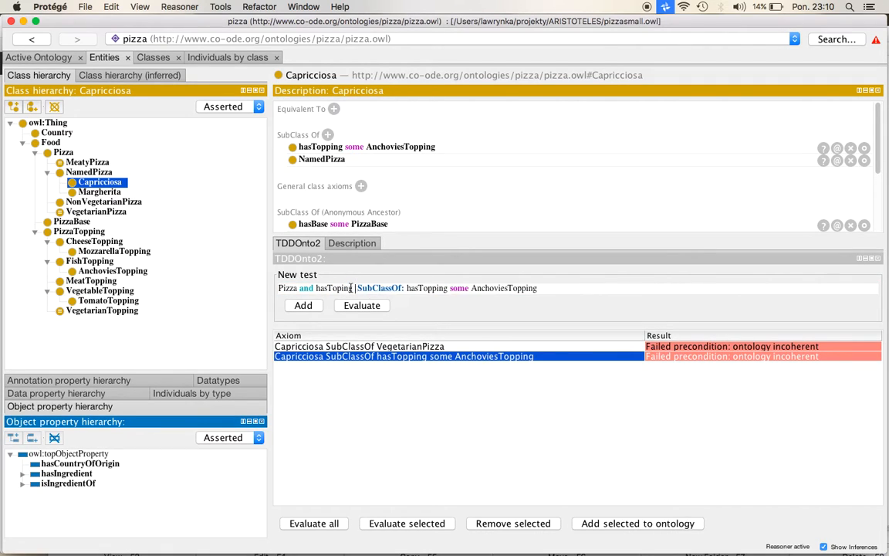
pyautogui.press('Left')
pyautogui.press('Left')
pyautogui.press('Left')
pyautogui.write('p')
pyautogui.press('Right')
pyautogui.press('Right')
pyautogui.press('Right')
pyautogui.press('Right')
pyautogui.write('some')
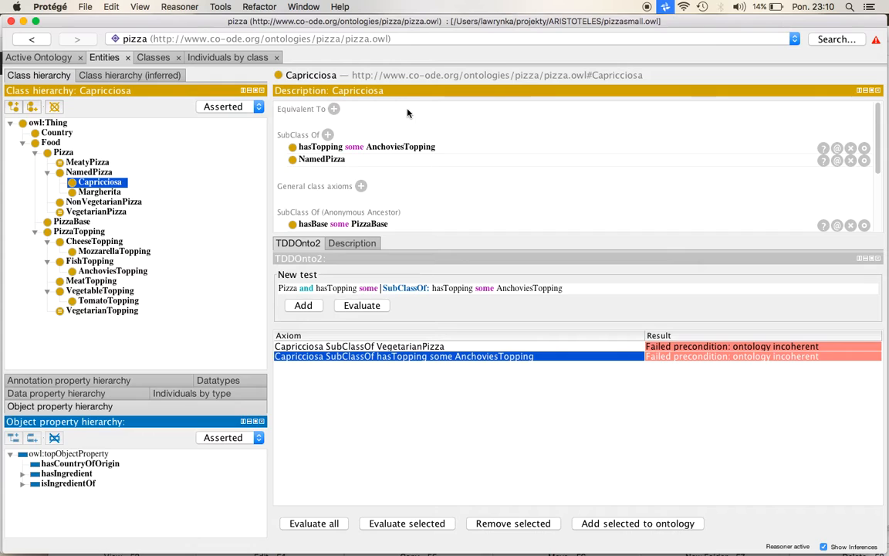
pyautogui.write('VegetarianTopping')
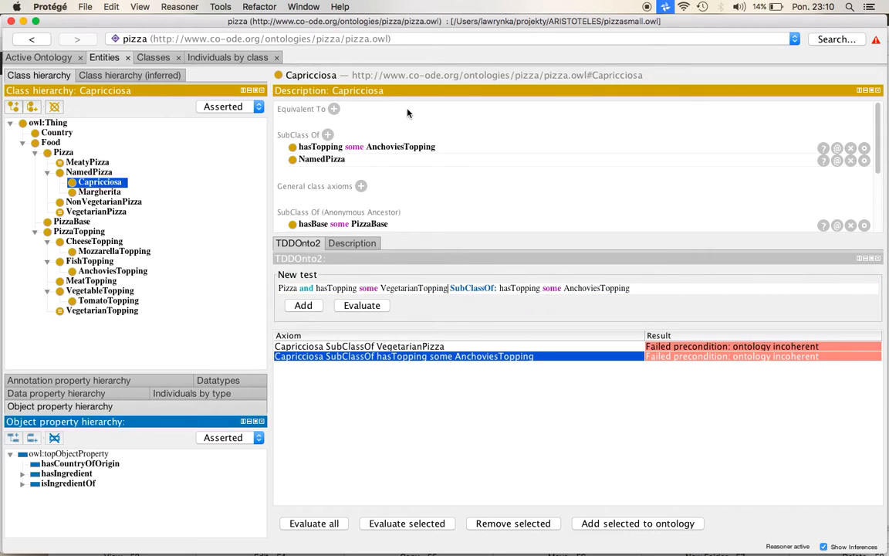
# Change the restriction before VegetarianTopping in the test expression to "only"
pyautogui.press('Left')
pyautogui.press('Left')
pyautogui.press('Left')
pyautogui.press('Left')
pyautogui.press('Left')
pyautogui.press('Left')
pyautogui.press('Left')
pyautogui.press('Left')
pyautogui.press('Left')
pyautogui.write('only')
pyautogui.press('Right')
pyautogui.press('Right')
pyautogui.press('Right')
pyautogui.press('Right')
pyautogui.press('Right')
pyautogui.press('Right')
pyautogui.press('Right')
pyautogui.press('Right')
pyautogui.press('Right')
pyautogui.press('Right')
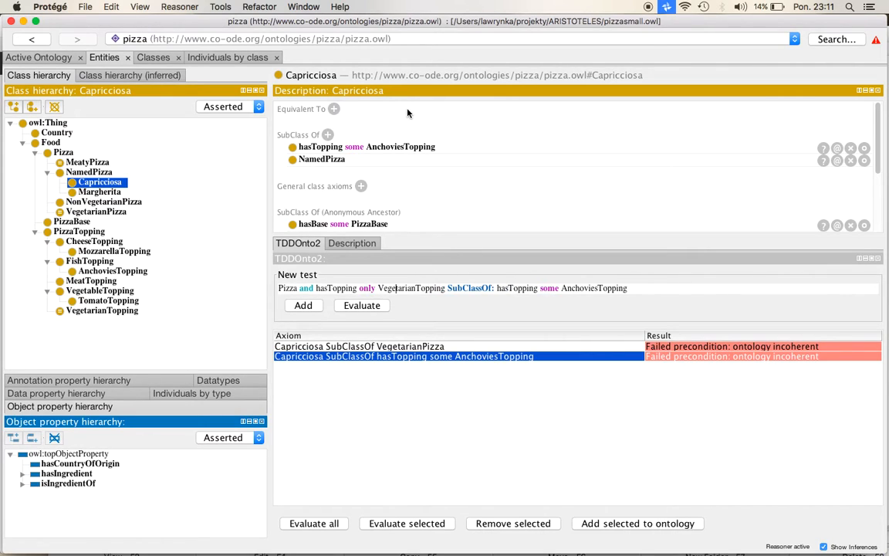
# Replace the superclass side of the test expression with VegetarianPizza and add the test to the axiom list
pyautogui.hotkey('shift', 'Right')
pyautogui.hotkey('shift', 'Right')
pyautogui.hotkey('shift', 'Right')
pyautogui.hotkey('shift', 'Right')
pyautogui.hotkey('shift', 'Right')
pyautogui.hotkey('shift', 'Right')
pyautogui.hotkey('shift', 'Right')
pyautogui.hotkey('shift', 'Right')
pyautogui.hotkey('shift', 'Right')
pyautogui.hotkey('shift', 'Right')
pyautogui.hotkey('shift', 'Right')
pyautogui.hotkey('shift', 'Right')
pyautogui.hotkey('shift', 'Right')
pyautogui.hotkey('shift', 'Right')
pyautogui.hotkey('shift', 'Right')
pyautogui.hotkey('shift', 'Right')
pyautogui.hotkey('shift', 'Right')
pyautogui.hotkey('shift', 'Right')
pyautogui.hotkey('shift', 'Right')
pyautogui.hotkey('shift', 'Right')
pyautogui.hotkey('shift', 'Right')
pyautogui.hotkey('shift', 'Right')
pyautogui.hotkey('shift', 'Right')
pyautogui.hotkey('shift', 'Right')
pyautogui.hotkey('shift', 'Right')
pyautogui.hotkey('shift', 'Right')
pyautogui.hotkey('shift', 'Right')
pyautogui.hotkey('shift', 'Right')
pyautogui.hotkey('shift', 'Right')
pyautogui.hotkey('shift', 'Right')
pyautogui.hotkey('shift', 'Right')
pyautogui.hotkey('shift', 'Right')
pyautogui.hotkey('shift', 'Right')
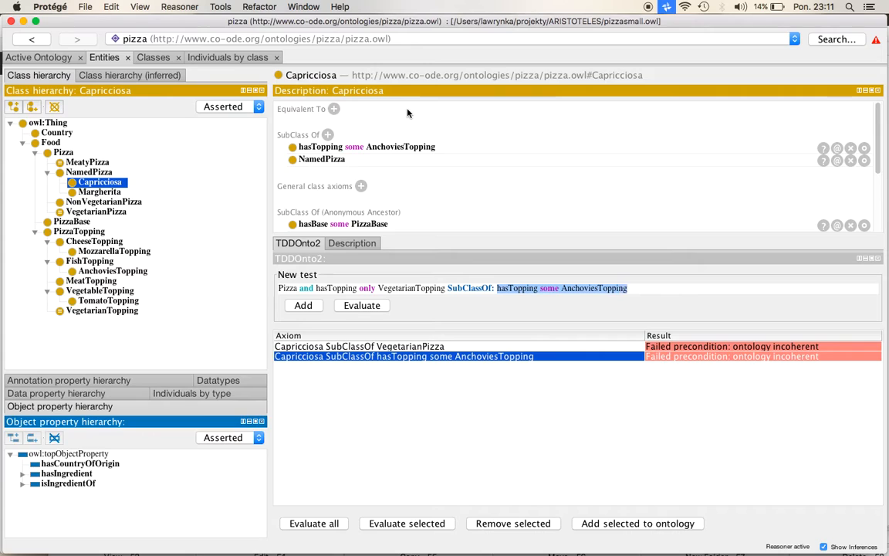
pyautogui.write('VegetarianPizza')
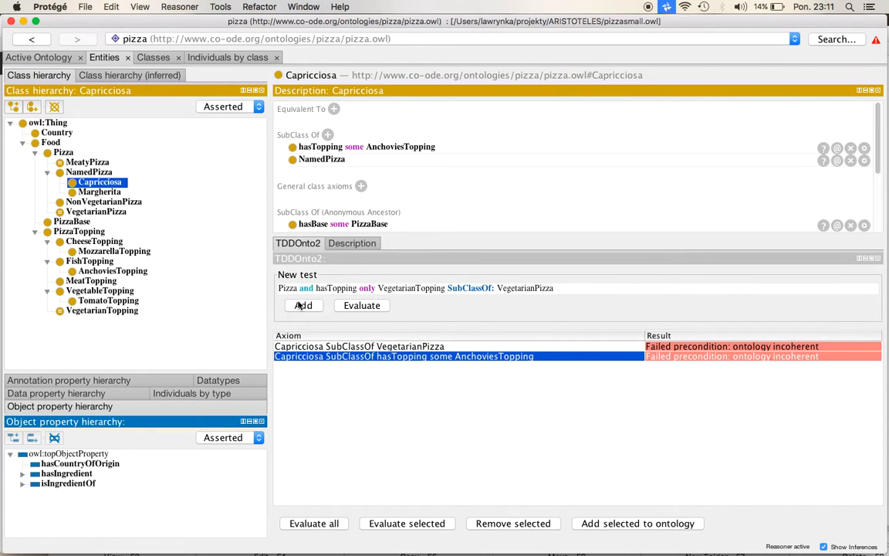
pyautogui.click(301, 307)
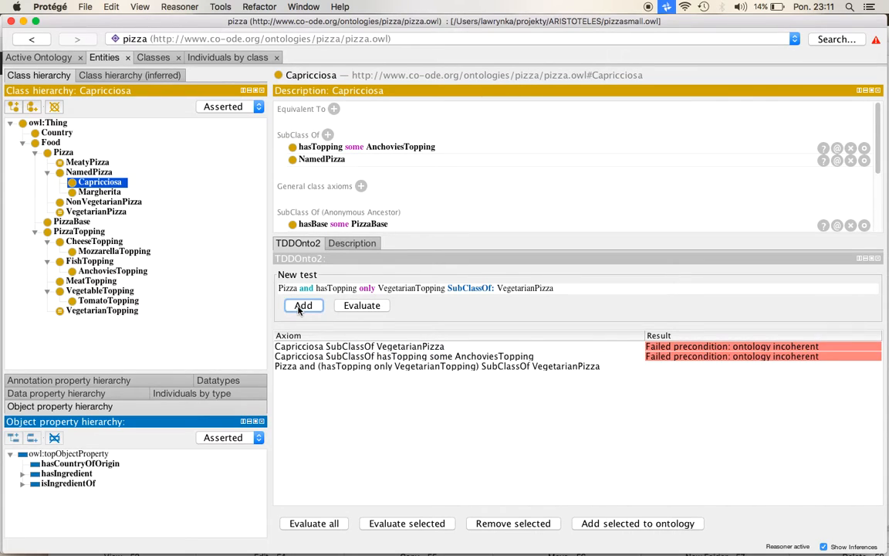
# Replace the whole subclass side of the new-test expression with Margherita
pyautogui.moveTo(443, 287); pyautogui.dragTo(160, 279)
pyautogui.write('Mar')
pyautogui.write('gherita')
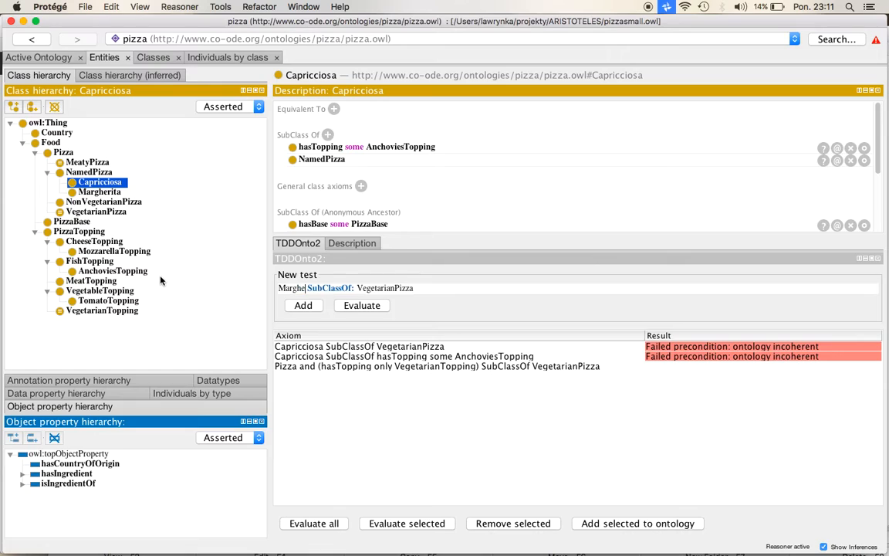
# Replace the VegetarianPizza superclass in the Margherita expression with "hasTopping some PizzaTopping" and add the test to the list
pyautogui.press('Right')
pyautogui.press('Right')
pyautogui.press('Right')
pyautogui.press('Right')
pyautogui.press('Right')
pyautogui.press('Right')
pyautogui.press('Right')
pyautogui.press('Right')
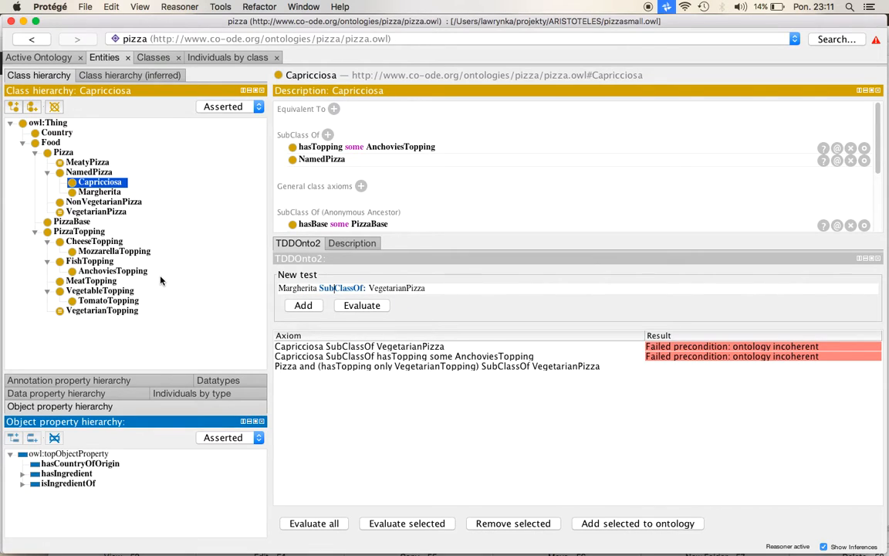
pyautogui.hotkey('shift', 'Right')
pyautogui.hotkey('shift', 'Right')
pyautogui.hotkey('shift', 'Right')
pyautogui.hotkey('shift', 'Right')
pyautogui.hotkey('shift', 'Right')
pyautogui.hotkey('shift', 'Right')
pyautogui.hotkey('shift', 'Right')
pyautogui.hotkey('shift', 'Right')
pyautogui.hotkey('shift', 'Right')
pyautogui.hotkey('shift', 'Right')
pyautogui.hotkey('shift', 'Right')
pyautogui.hotkey('shift', 'Right')
pyautogui.hotkey('shift', 'Right')
pyautogui.hotkey('shift', 'Right')
pyautogui.hotkey('shift', 'Right')
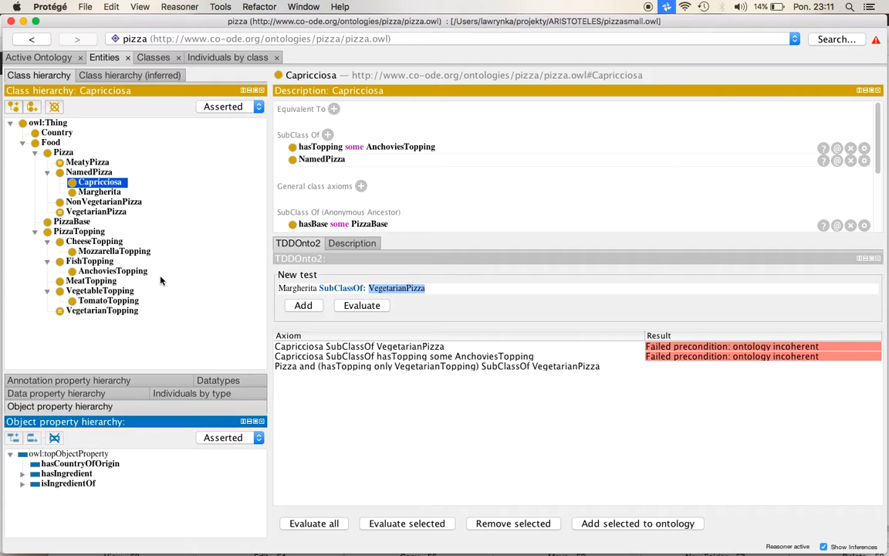
pyautogui.write('hasTopping sim')
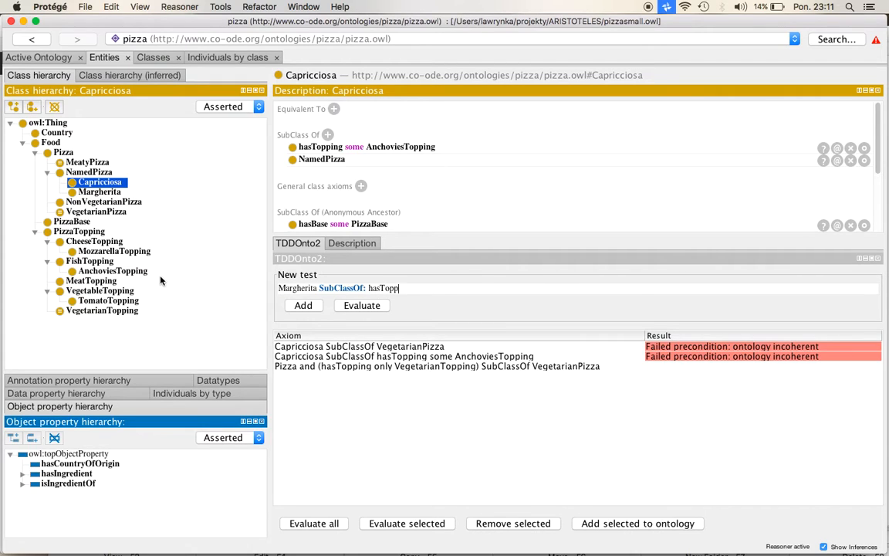
pyautogui.press('BackSpace')
pyautogui.press('BackSpace')
pyautogui.write('ome PizzaTopping')
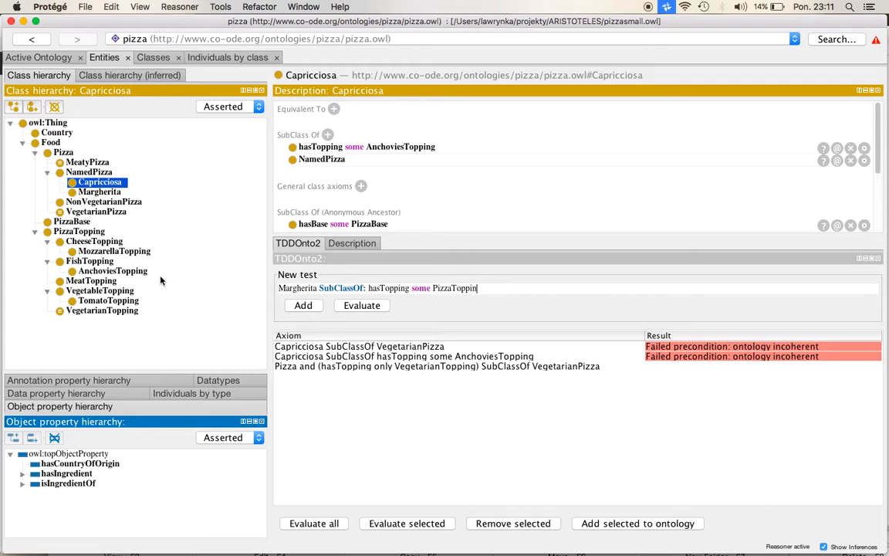
pyautogui.click(302, 307)
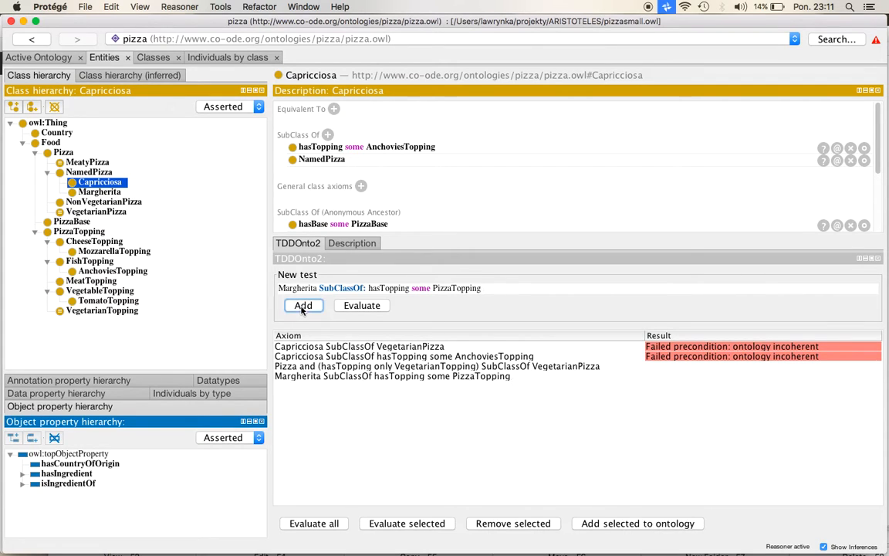
# Replace Margherita in the new-test expression with NonVegetarianPizza
pyautogui.click(320, 288)
pyautogui.doubleClick(321, 287)
pyautogui.write('NonVege')
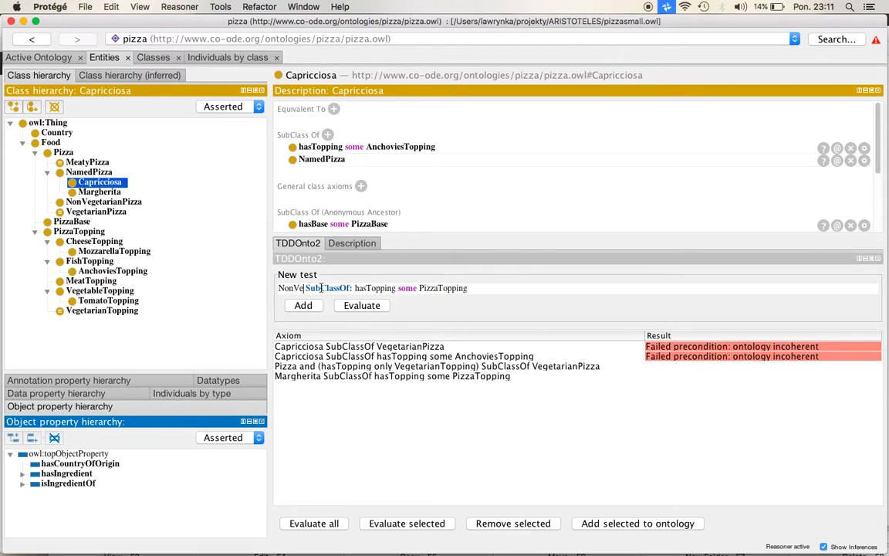
pyautogui.write('tarianPiz')
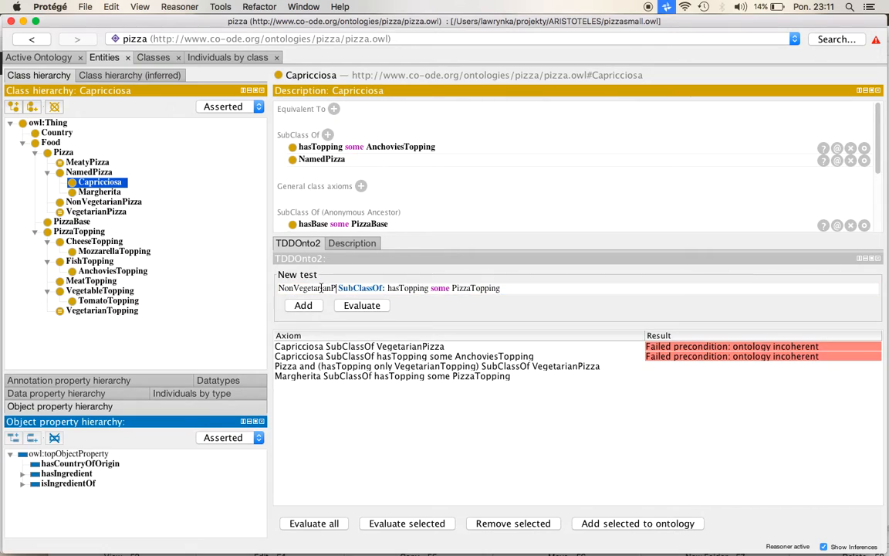
pyautogui.write('za')
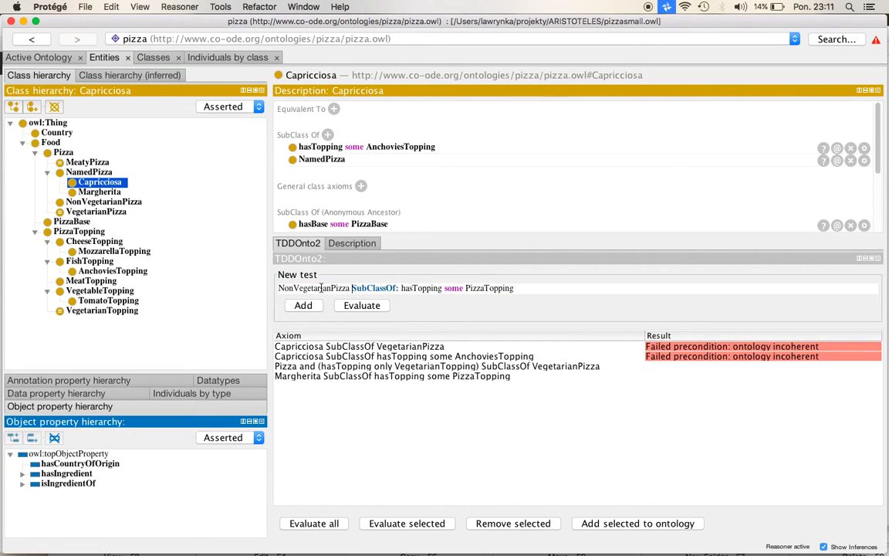
# Change the SubClassOf keyword in the NonVegetarianPizza expression to "EquivalentTo:"
pyautogui.hotkey('shift', 'Right')
pyautogui.hotkey('shift', 'Right')
pyautogui.hotkey('shift', 'Right')
pyautogui.hotkey('shift', 'Right')
pyautogui.hotkey('shift', 'Right')
pyautogui.hotkey('shift', 'Right')
pyautogui.hotkey('shift', 'Right')
pyautogui.hotkey('shift', 'Right')
pyautogui.hotkey('shift', 'Right')
pyautogui.hotkey('shift', 'Right')
pyautogui.hotkey('shift', 'Right')
pyautogui.write('EwuivalentT')
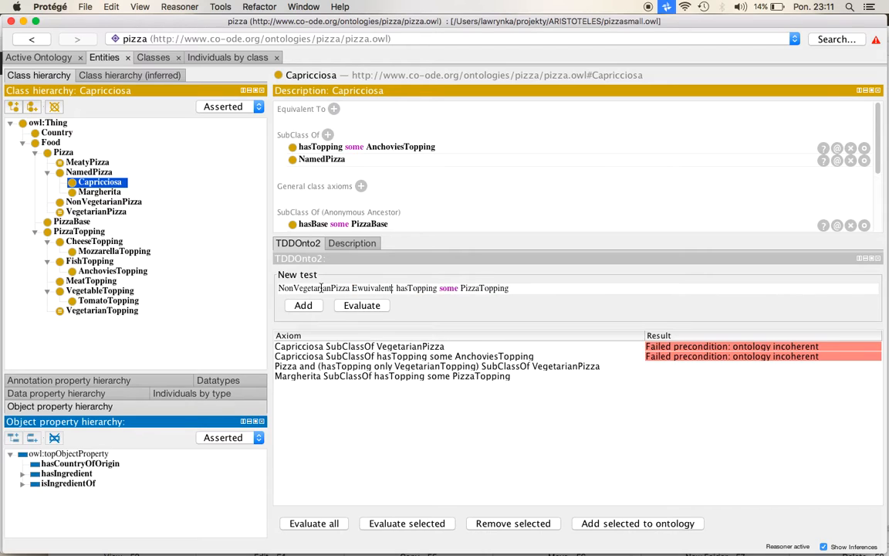
pyautogui.write('o:')
pyautogui.press('Left')
pyautogui.press('Left')
pyautogui.press('Left')
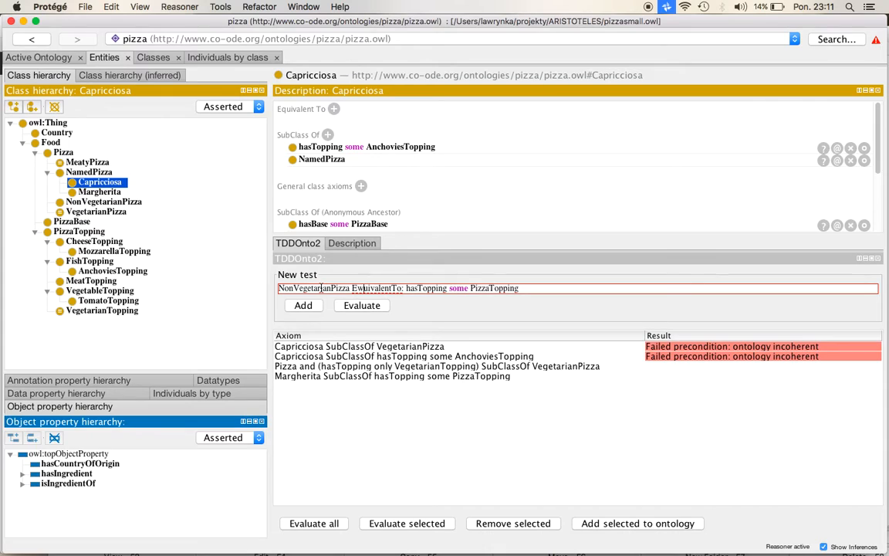
pyautogui.press('Left')
pyautogui.press('Left')
pyautogui.press('BackSpace')
pyautogui.write('quivalentTo: ')
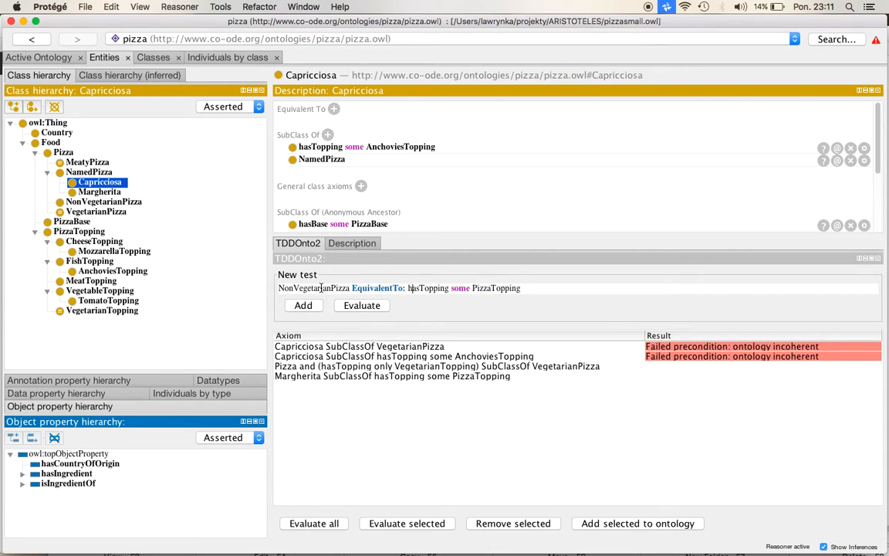
# Insert "Pizza and (not (" after the EquivalentTo keyword in place of hasTopping
pyautogui.write('Pizza ')
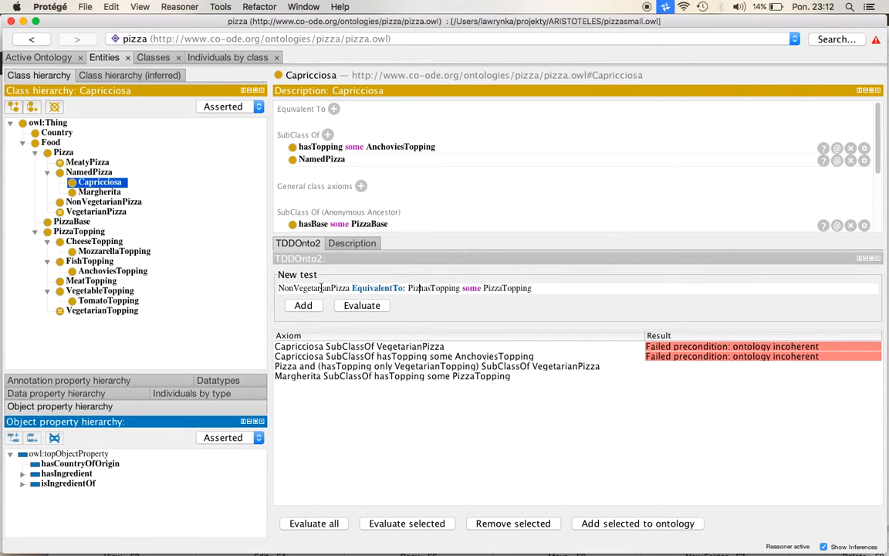
pyautogui.write('and ')
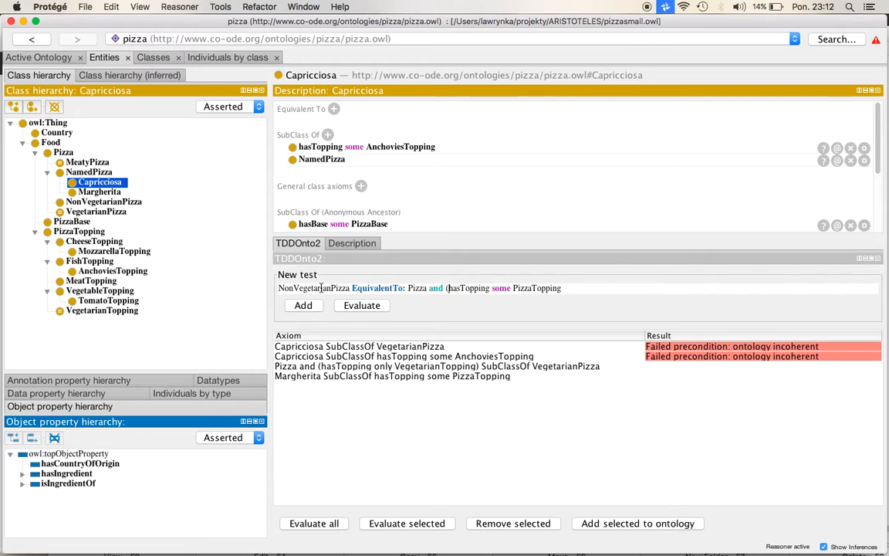
pyautogui.write('(')
pyautogui.hotkey('shift', 'Right')
pyautogui.hotkey('shift', 'Right')
pyautogui.hotkey('shift', 'Right')
pyautogui.hotkey('shift', 'Right')
pyautogui.hotkey('shift', 'Right')
pyautogui.hotkey('shift', 'Right')
pyautogui.hotkey('shift', 'Right')
pyautogui.hotkey('shift', 'Right')
pyautogui.hotkey('shift', 'Right')
pyautogui.hotkey('shift', 'Right')
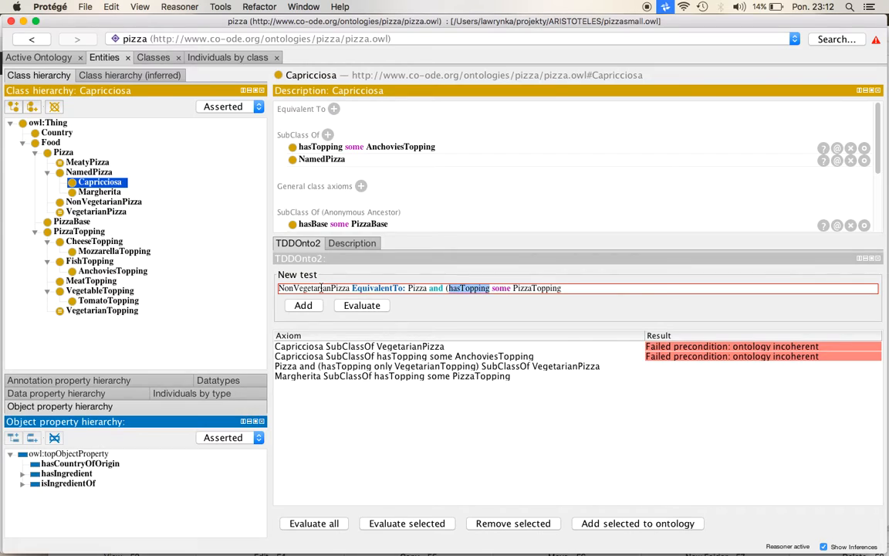
pyautogui.write('not (')
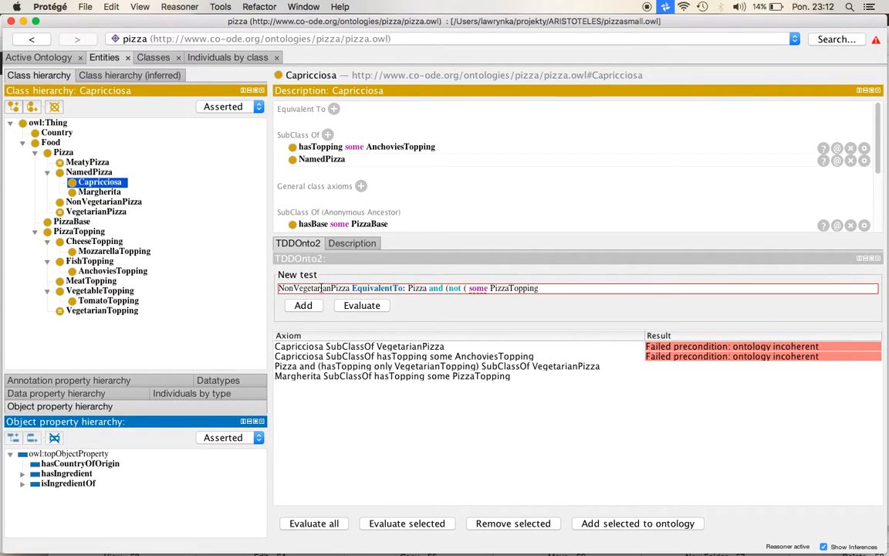
# Complete the equivalence expression as "Pizza and (not (VegetarianPizza))" and add the test to the list
pyautogui.hotkey('shift', 'Right')
pyautogui.hotkey('shift', 'Right')
pyautogui.hotkey('shift', 'Right')
pyautogui.hotkey('shift', 'Right')
pyautogui.hotkey('shift', 'Right')
pyautogui.write('Vegetarian')
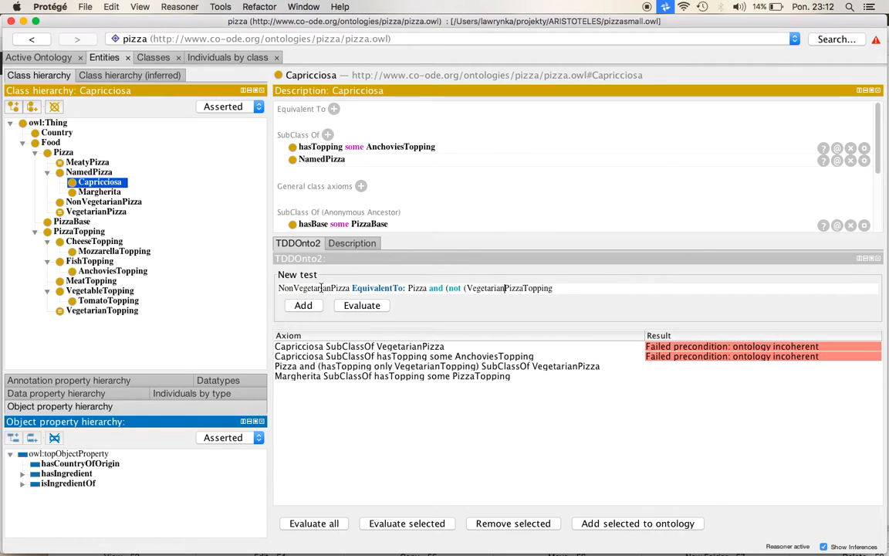
pyautogui.press('Right')
pyautogui.press('Right')
pyautogui.press('Right')
pyautogui.press('Right')
pyautogui.press('Right')
pyautogui.press('Right')
pyautogui.hotkey('shift', 'Right')
pyautogui.hotkey('shift', 'Right')
pyautogui.hotkey('shift', 'Right')
pyautogui.hotkey('shift', 'Right')
pyautogui.hotkey('shift', 'Right')
pyautogui.hotkey('shift', 'Right')
pyautogui.hotkey('shift', 'Right')
pyautogui.write('))')
pyautogui.click(307, 306)
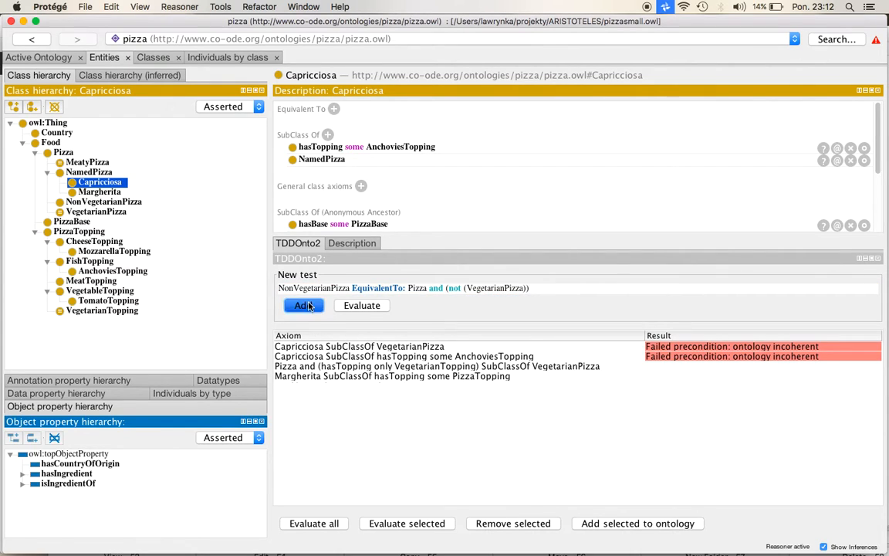
# Add a new test "Food DisjointWith Country" to the list and evaluate all tests
pyautogui.moveTo(538, 288); pyautogui.dragTo(278, 224)
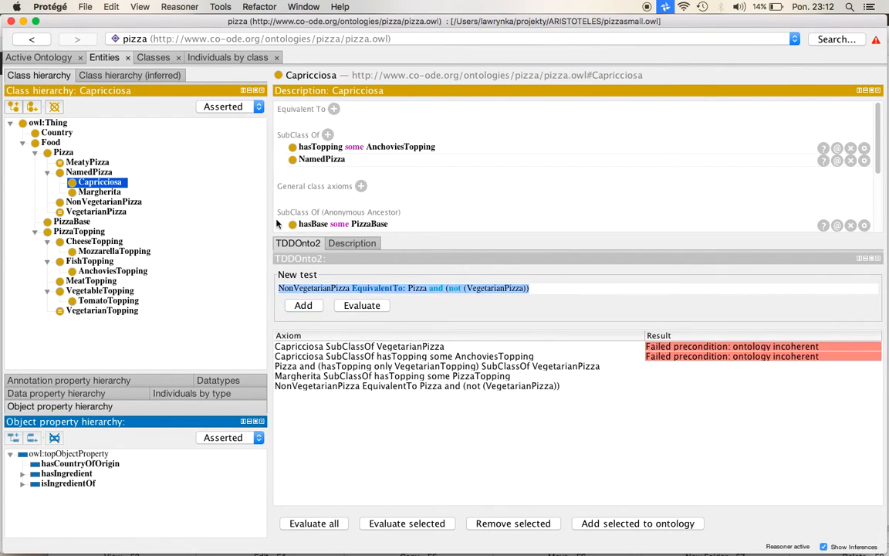
pyautogui.write('Food D')
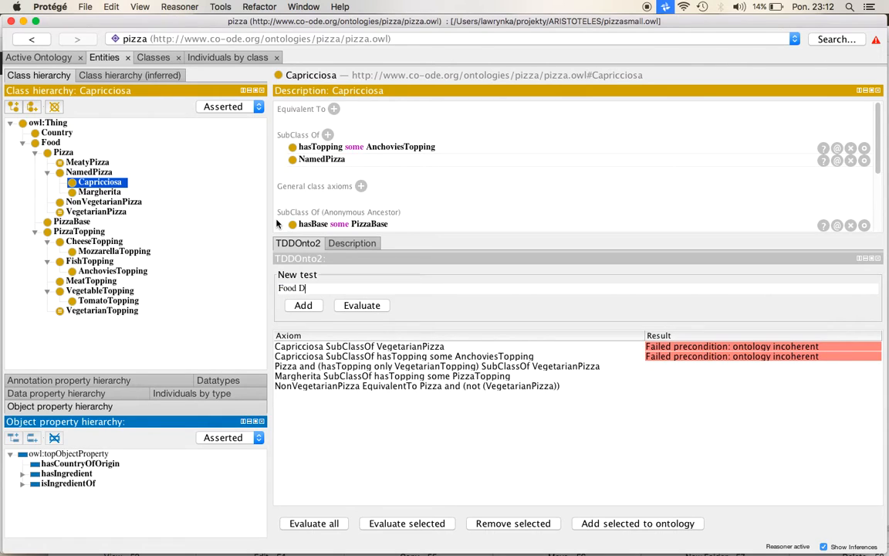
pyautogui.write('isjointWith Country')
pyautogui.click(303, 306)
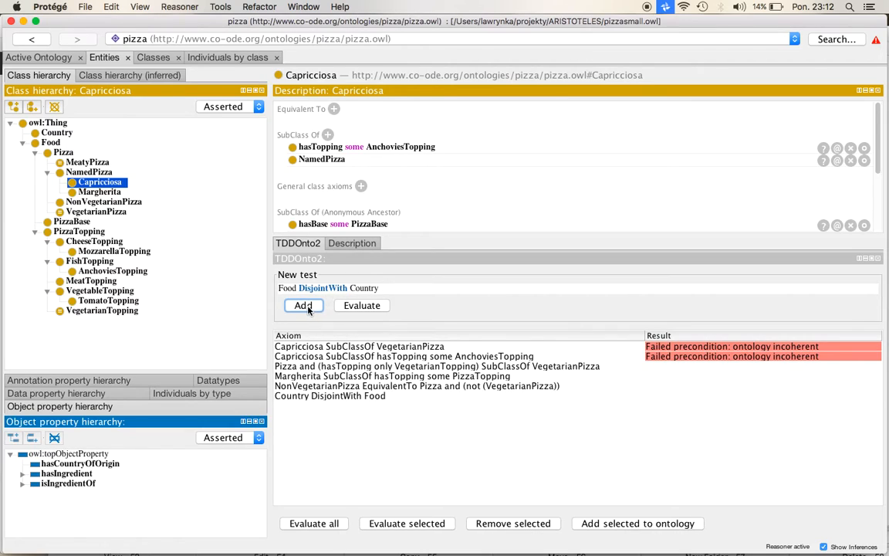
pyautogui.click(324, 524)
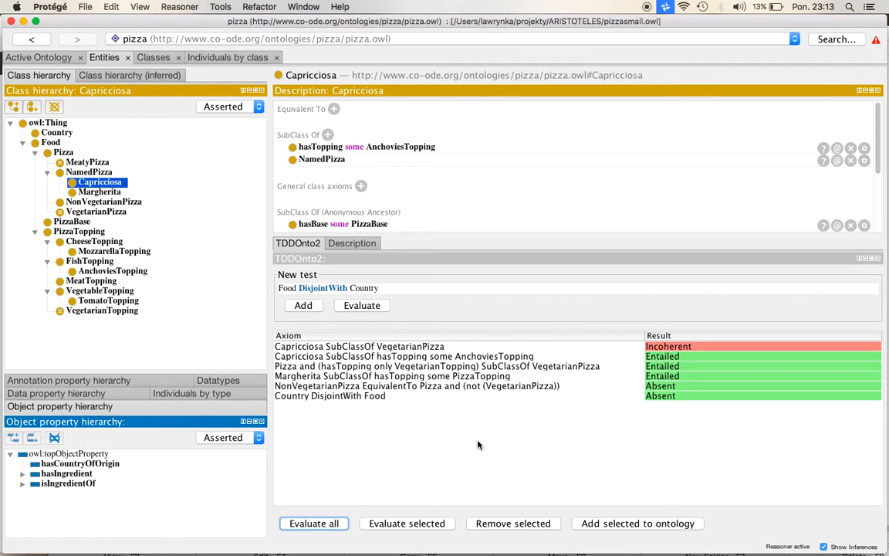
# Remove the two Capricciosa tests, the "Pizza and (hasTopping only VegetarianTopping)" test and the Margherita test from the list
pyautogui.click(412, 348)
pyautogui.click(511, 524)
pyautogui.click(494, 345)
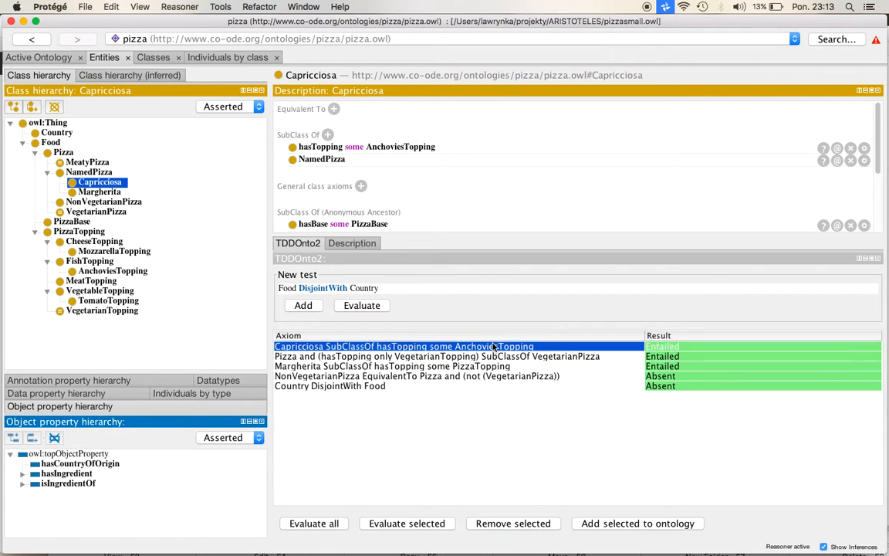
pyautogui.click(511, 523)
pyautogui.click(548, 347)
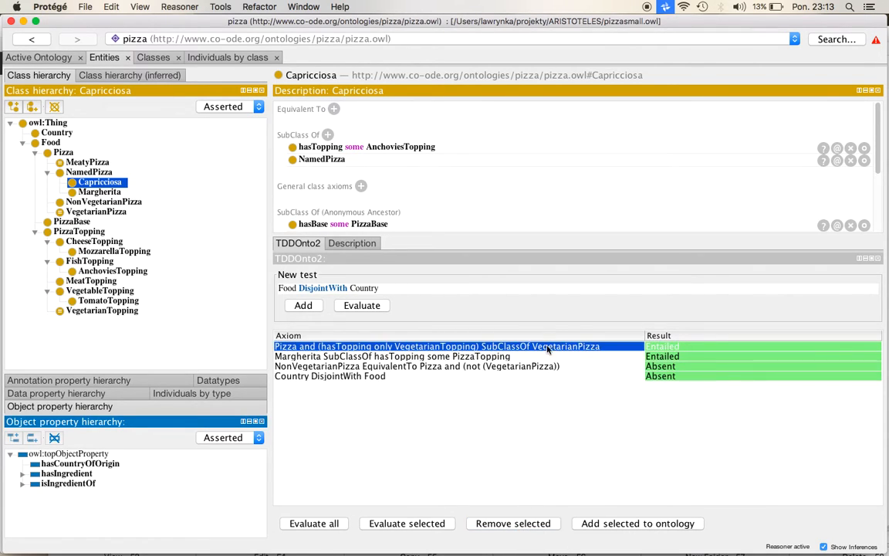
pyautogui.click(538, 525)
pyautogui.click(521, 346)
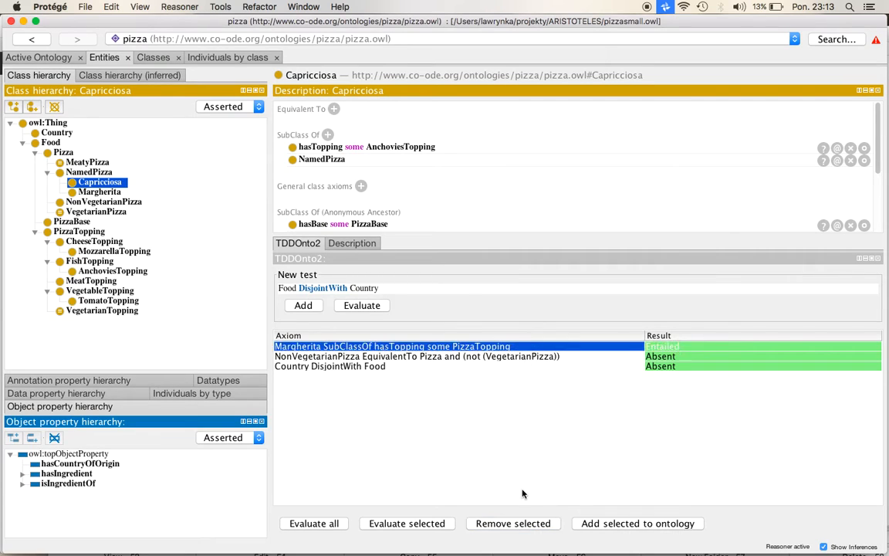
pyautogui.click(520, 524)
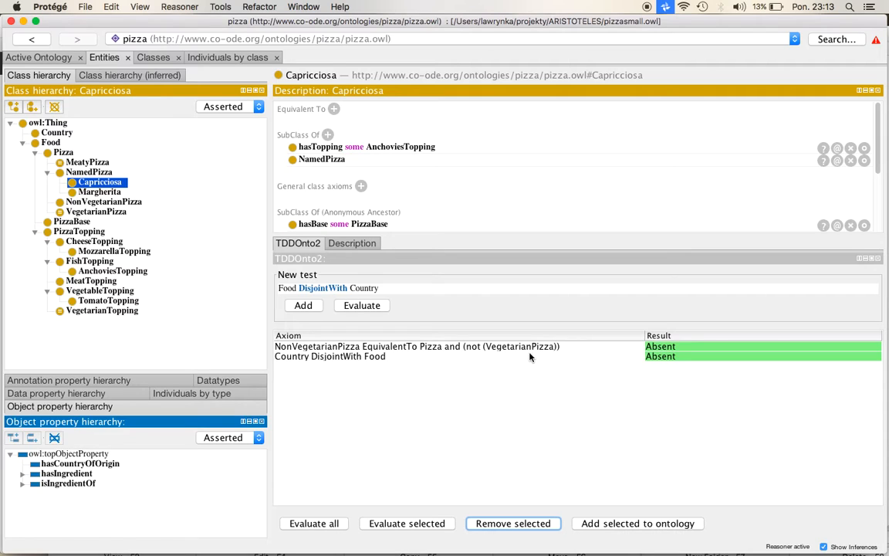
# Add both the NonVegetarianPizza equivalence axiom and the Country and Food disjointness axiom to the ontology
pyautogui.click(499, 348)
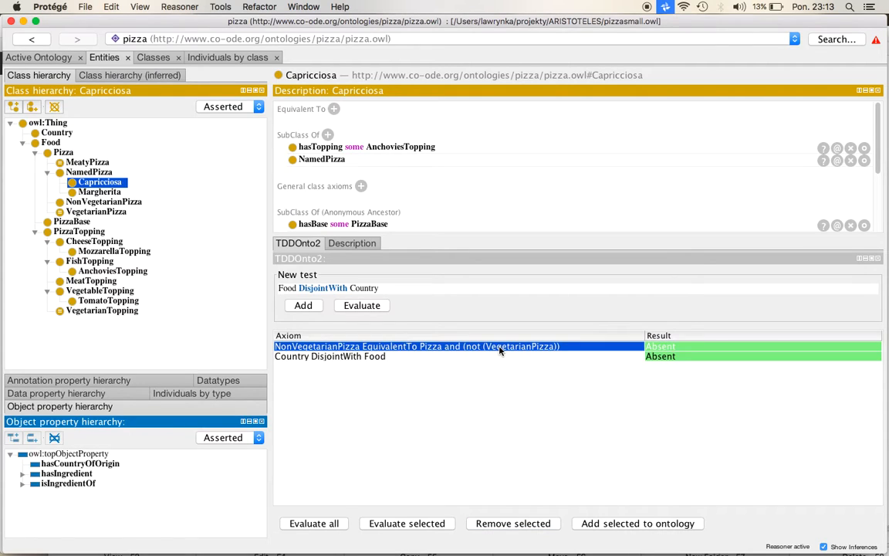
pyautogui.keyDown('shift'); pyautogui.click(366, 359); pyautogui.keyUp('shift')
pyautogui.click(657, 525)
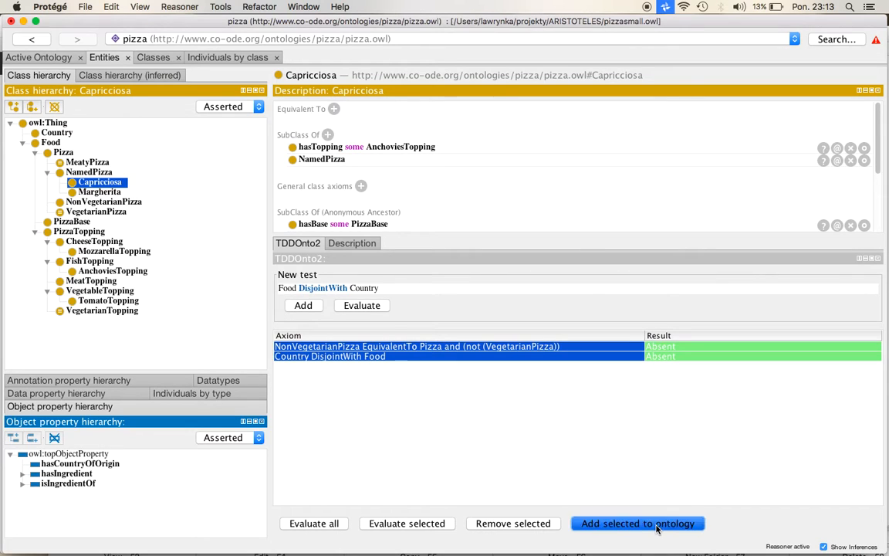
pyautogui.press('Return')
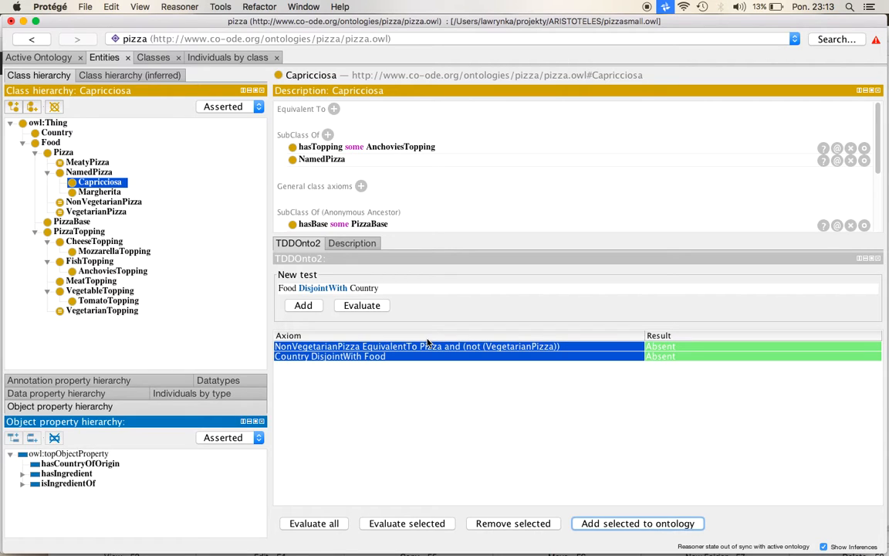
# Synchronize the reasoner and evaluate all remaining tests again
pyautogui.click(161, 8)
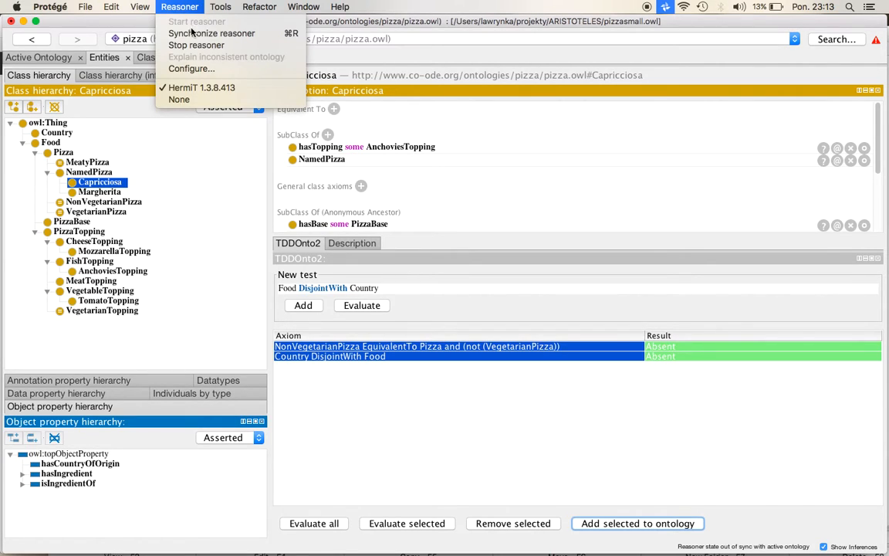
pyautogui.click(196, 34)
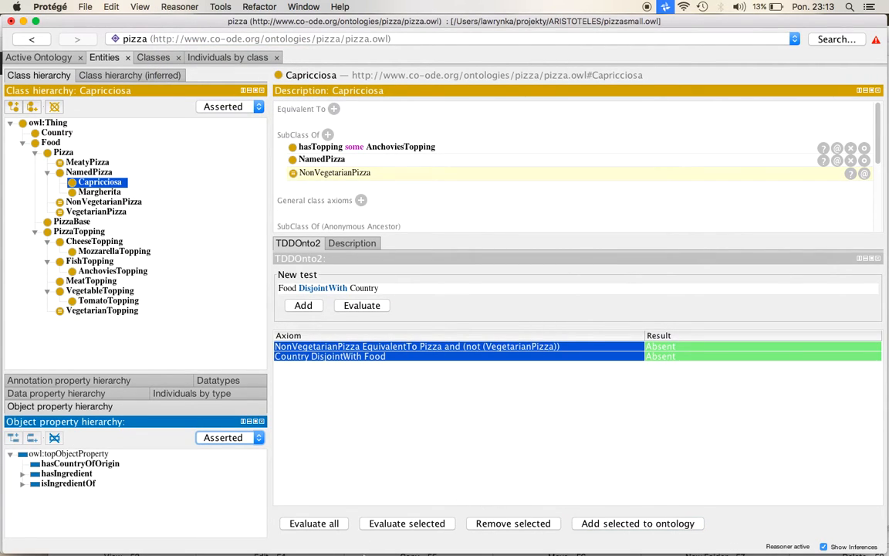
pyautogui.click(331, 524)
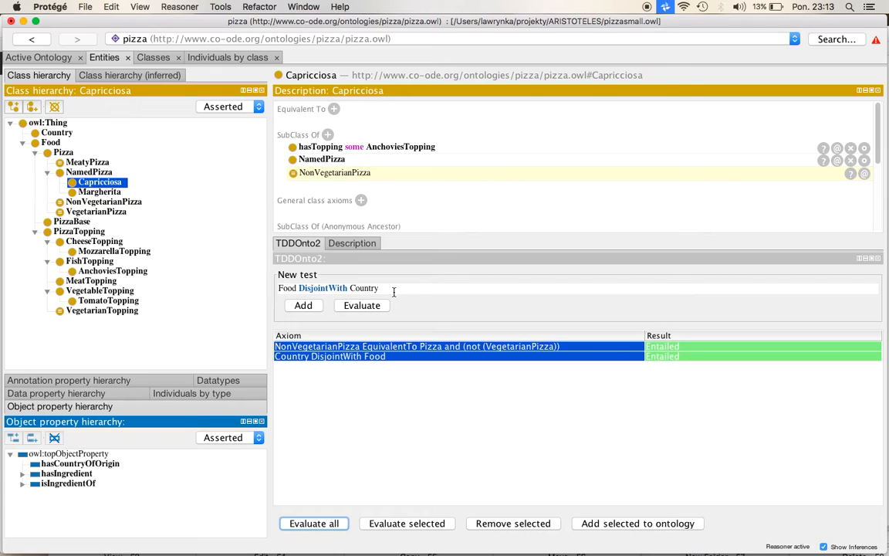
# Add a new test "Italy Type: Food" to the list and evaluate all tests
pyautogui.moveTo(391, 287); pyautogui.dragTo(224, 251)
pyautogui.write('Italy Type: Food')
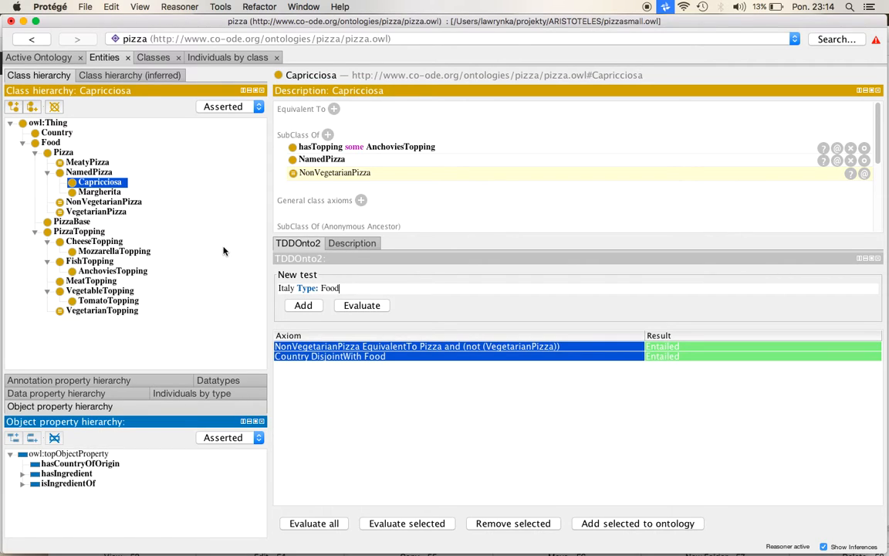
pyautogui.click(302, 304)
pyautogui.click(313, 523)
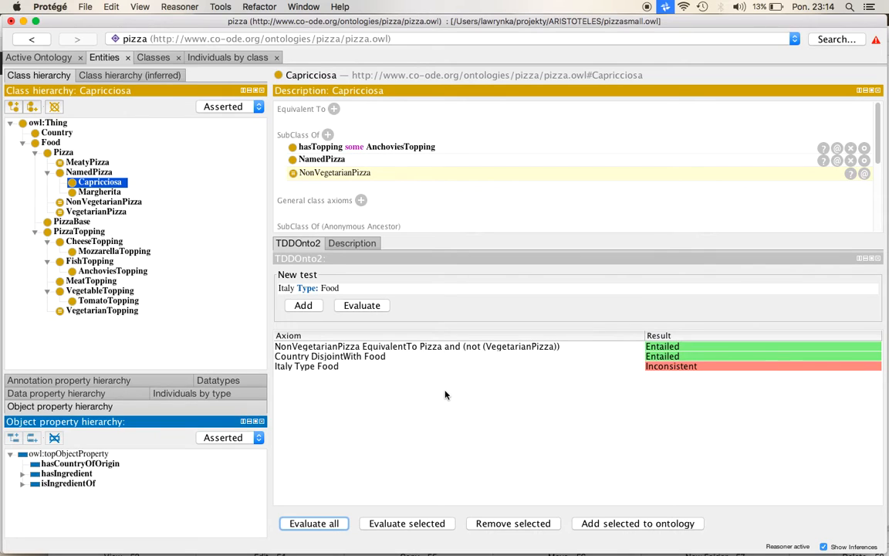
# Add the individual SouthAfrica as an instance of the Country class
pyautogui.click(280, 287)
pyautogui.click(52, 131)
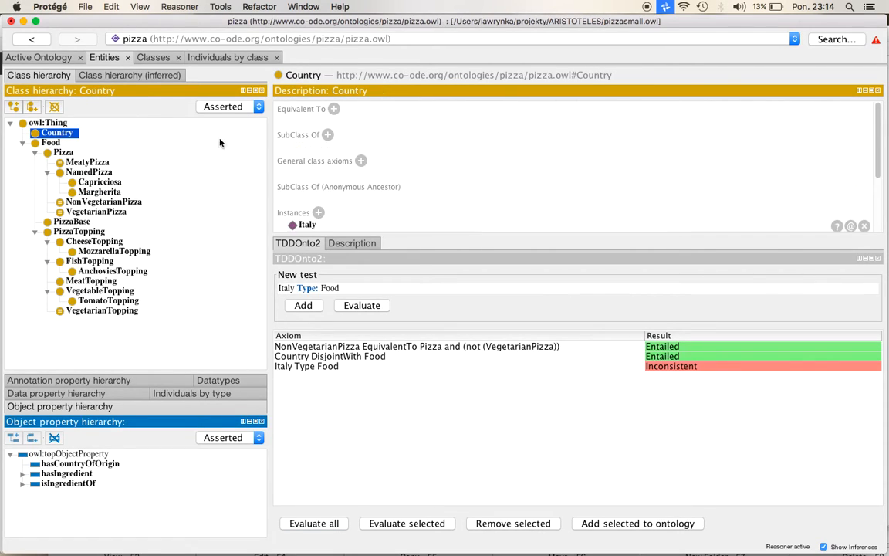
pyautogui.click(318, 214)
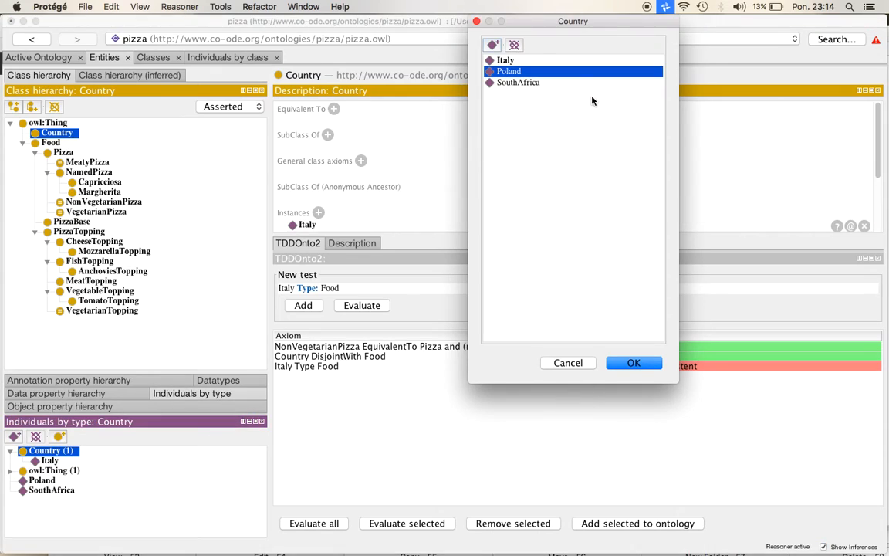
pyautogui.click(518, 82)
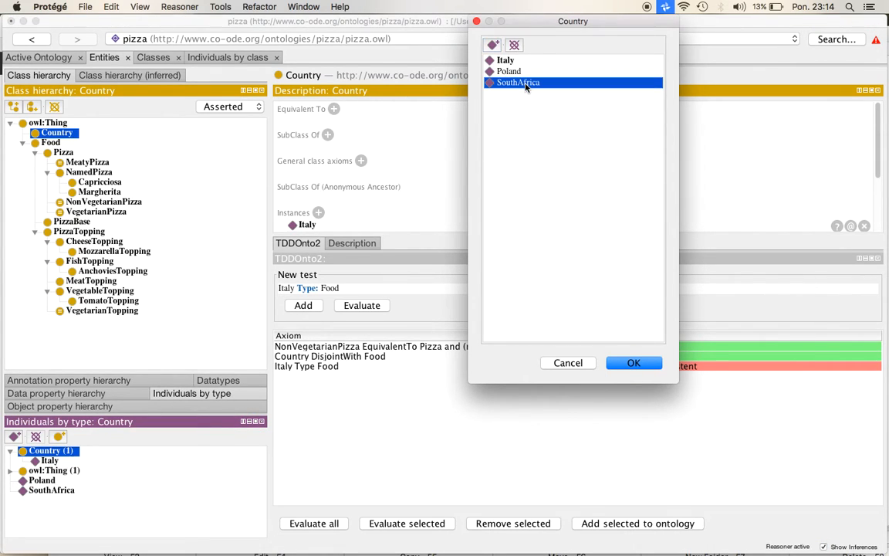
pyautogui.click(634, 364)
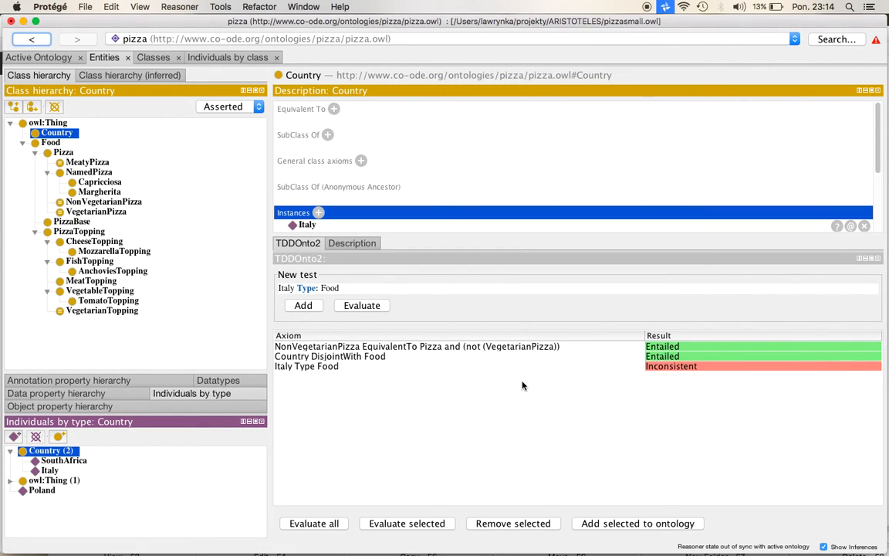
# Add the individual Poland as another instance of the Country class
pyautogui.scroll(-4, 429, 153)
pyautogui.scroll(3, 429, 153)
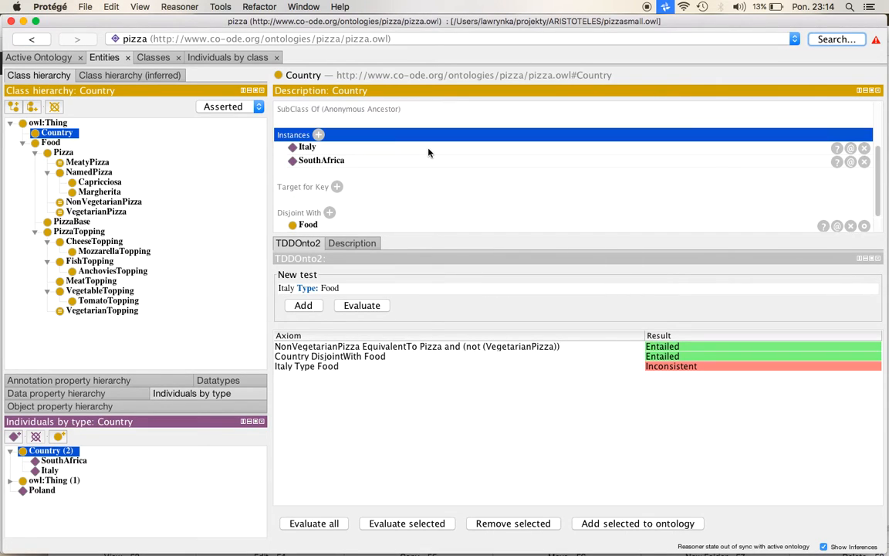
pyautogui.scroll(-1, 429, 153)
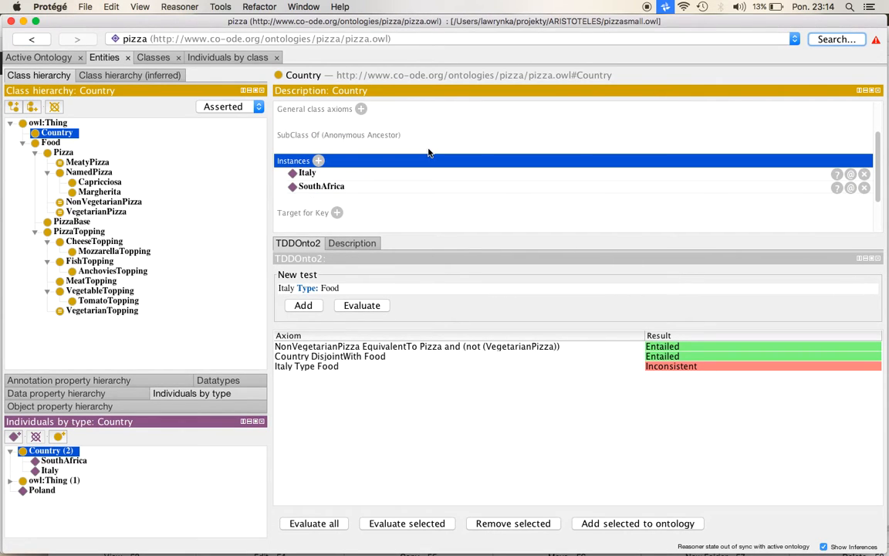
pyautogui.click(318, 161)
pyautogui.click(508, 71)
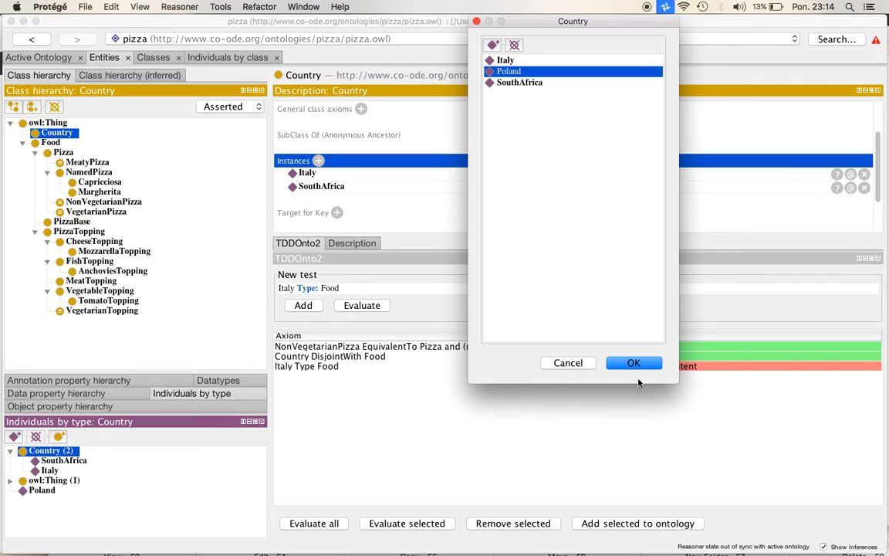
pyautogui.click(634, 363)
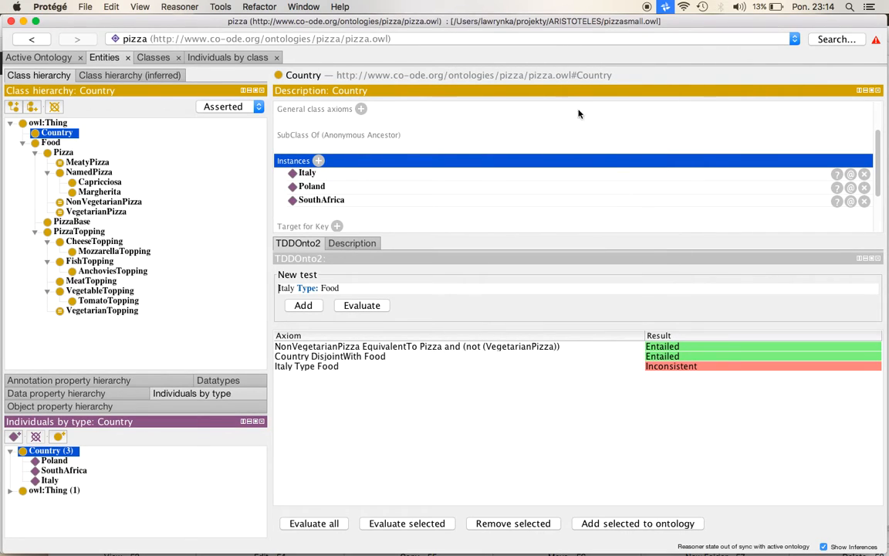
pyautogui.scroll(2, 305, 133)
# Replace the new test's text with "Poland DifferentFrom: Italy" and add it to the test list
pyautogui.click(295, 288)
pyautogui.press('Left')
pyautogui.press('Left')
pyautogui.press('Left')
pyautogui.press('Left')
pyautogui.write('Poland Diffre')
pyautogui.press('BackSpace')
pyautogui.press('BackSpace')
pyautogui.write('rent')
pyautogui.press('BackSpace')
pyautogui.write('From: Italy')
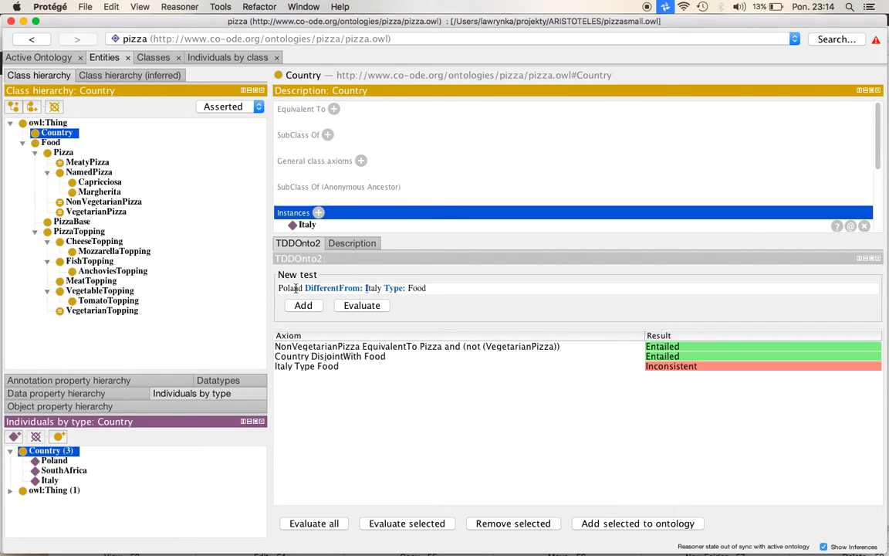
pyautogui.hotkey('shift', 'Right')
pyautogui.hotkey('shift', 'Right')
pyautogui.hotkey('shift', 'Right')
pyautogui.hotkey('shift', 'Right')
pyautogui.hotkey('shift', 'Right')
pyautogui.hotkey('shift', 'Right')
pyautogui.press('BackSpace')
pyautogui.click(302, 305)
# Change the new test to "SouthAfrica DifferentFrom: Italy" and add it to the test list
pyautogui.moveTo(305, 288); pyautogui.dragTo(252, 287)
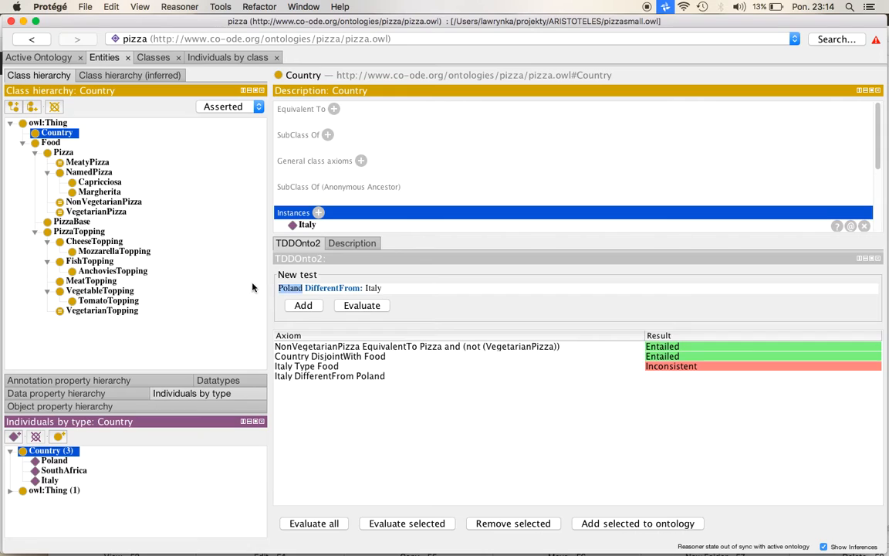
pyautogui.write('South')
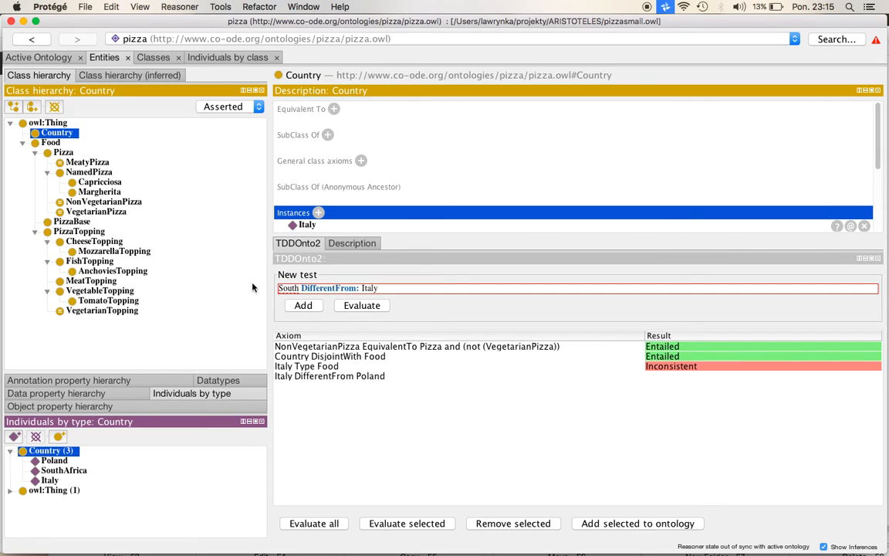
pyautogui.write('Africa')
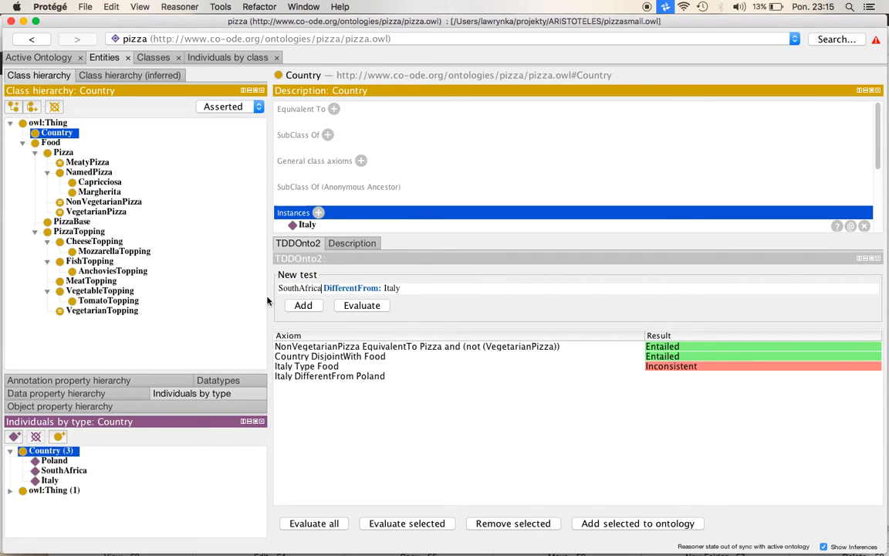
pyautogui.click(309, 306)
# Synchronize the reasoner and evaluate all tests, including the two DifferentFrom tests
pyautogui.click(305, 524)
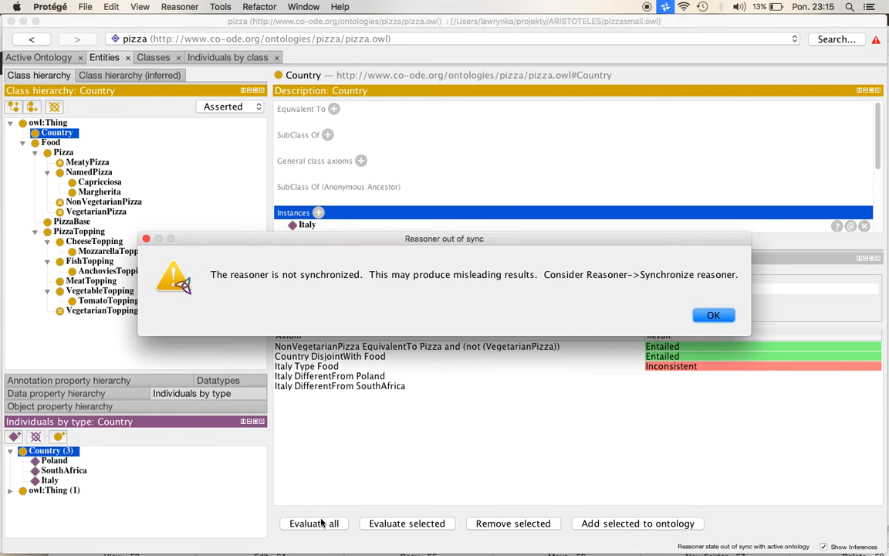
pyautogui.click(713, 315)
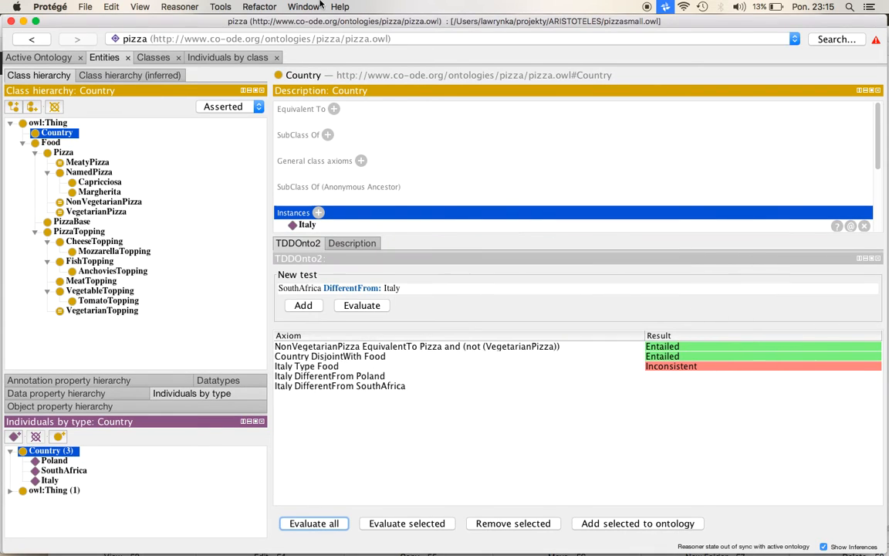
pyautogui.click(179, 7)
pyautogui.click(202, 33)
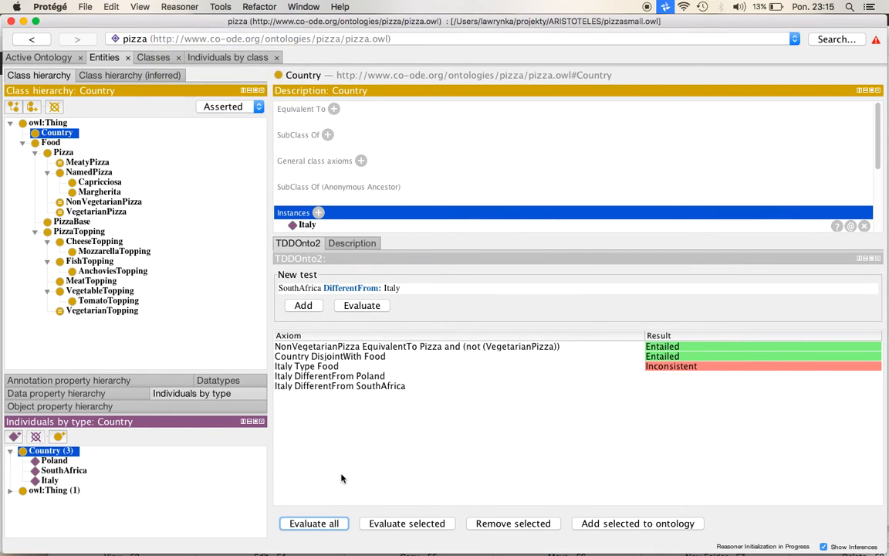
pyautogui.click(327, 528)
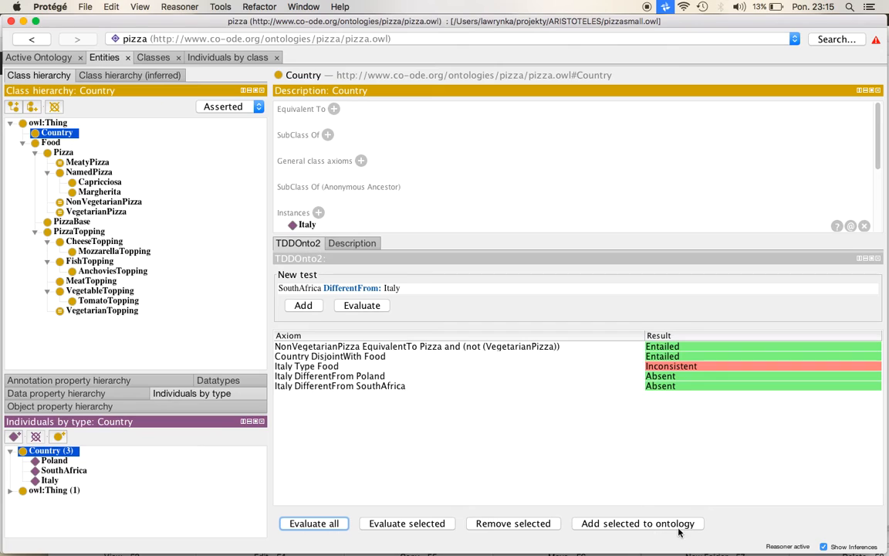
# Add the two Italy DifferentFrom axioms to the ontology and remove the "Italy Type Food" test from the list
pyautogui.click(360, 387)
pyautogui.keyDown('shift'); pyautogui.click(340, 376); pyautogui.keyUp('shift')
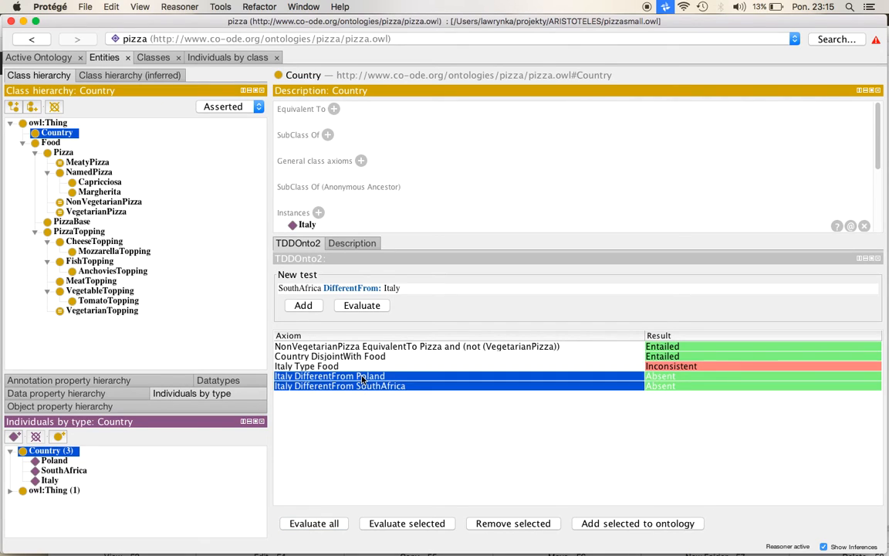
pyautogui.click(638, 524)
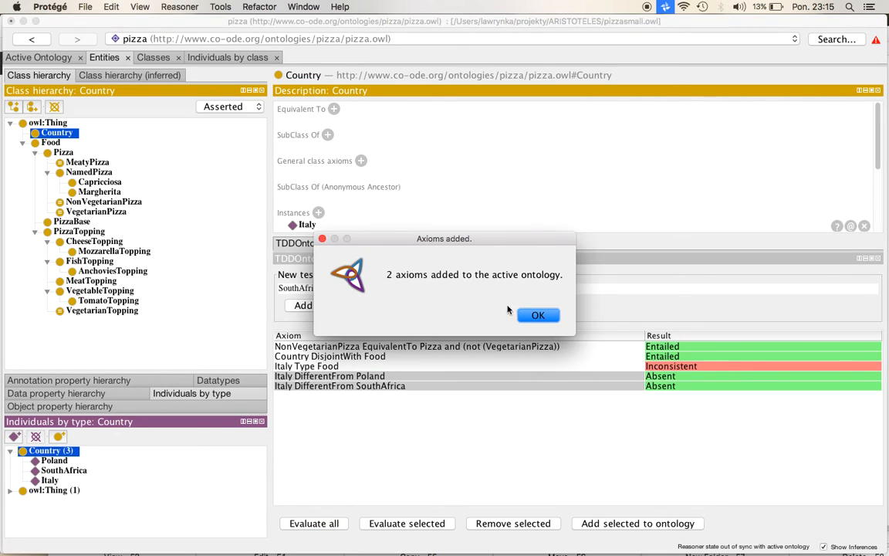
pyautogui.click(531, 317)
pyautogui.click(334, 365)
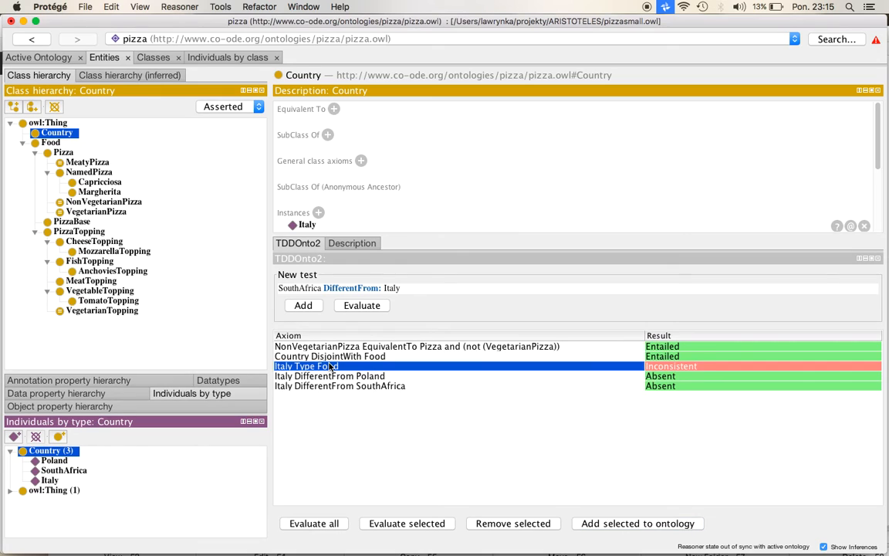
pyautogui.click(534, 524)
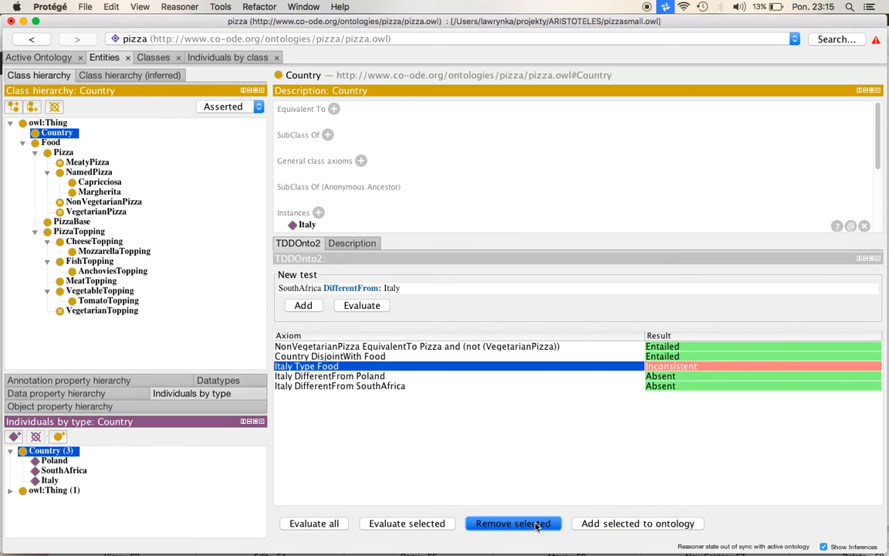
# Synchronize the reasoner with the newly added DifferentFrom axioms and re-evaluate all remaining tests
pyautogui.click(176, 6)
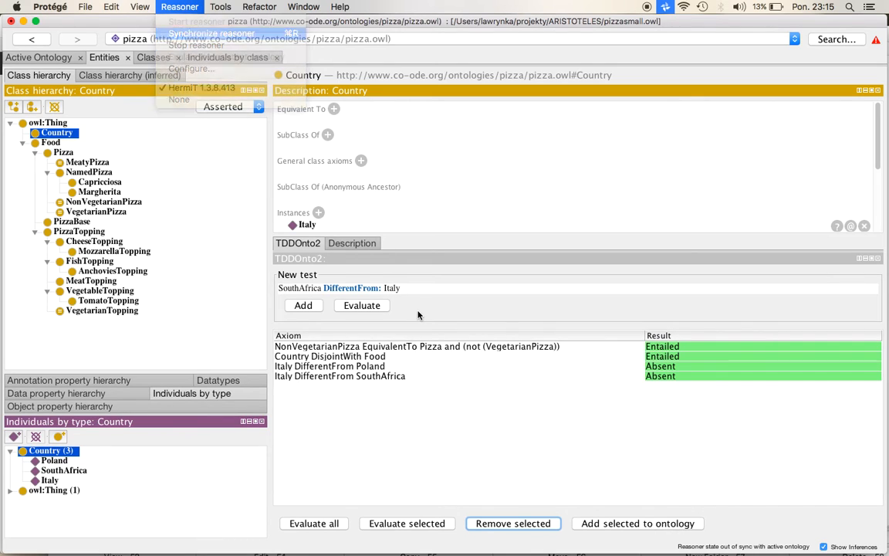
pyautogui.click(202, 34)
pyautogui.click(313, 523)
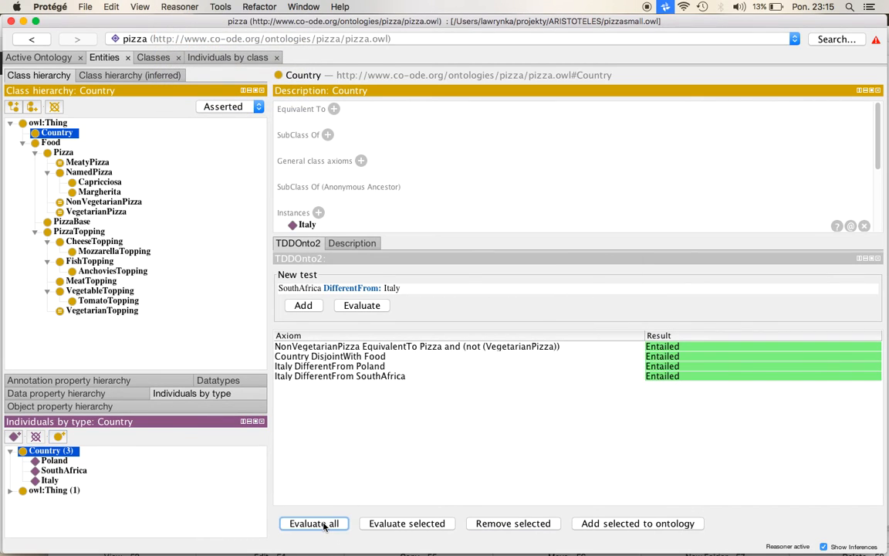